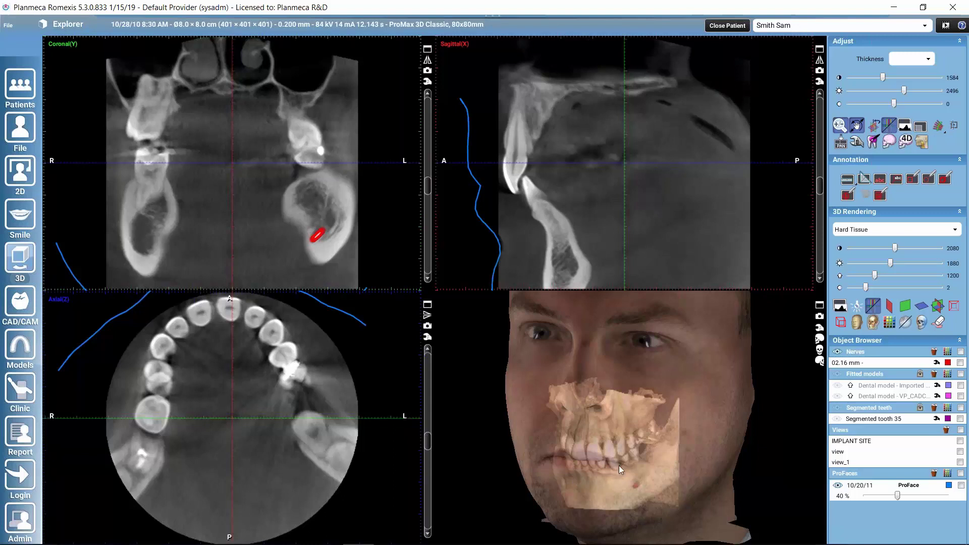
- Rotate the combined face and jaw rendering between a frontal and a three-quarter view to examine the overlay
{"action": "left_click_drag", "start_coordinate": [617, 465], "coordinate": [595, 368]}
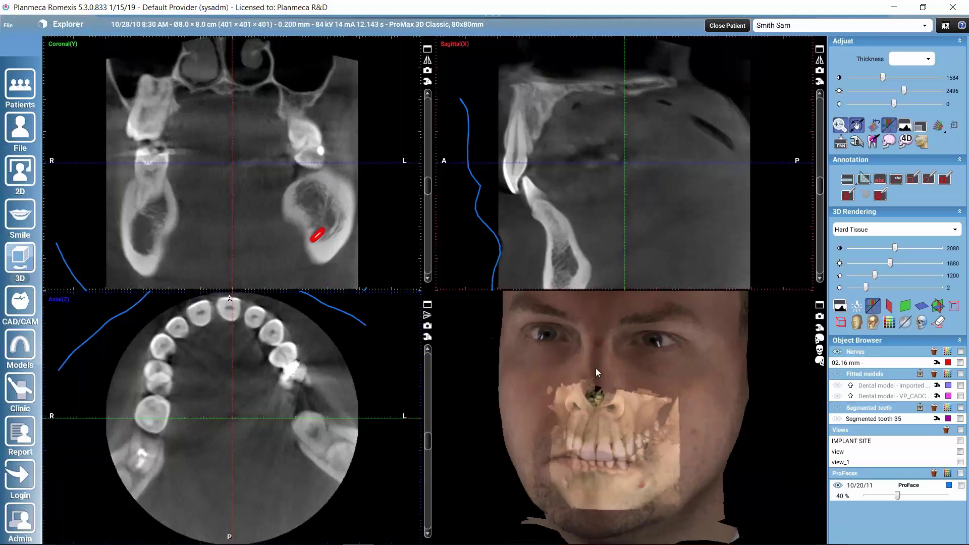
{"action": "left_click_drag", "start_coordinate": [653, 474], "coordinate": [607, 486]}
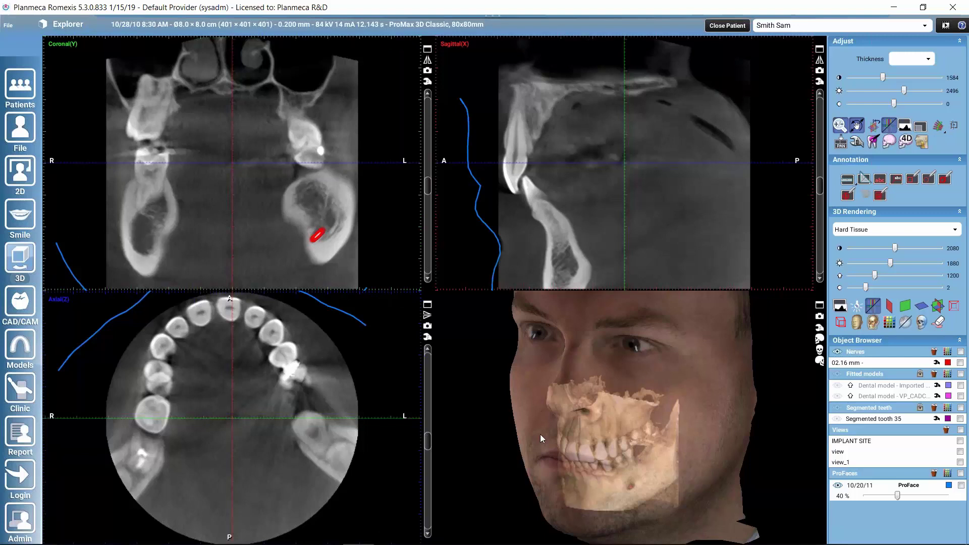
{"action": "left_click_drag", "start_coordinate": [583, 463], "coordinate": [618, 450]}
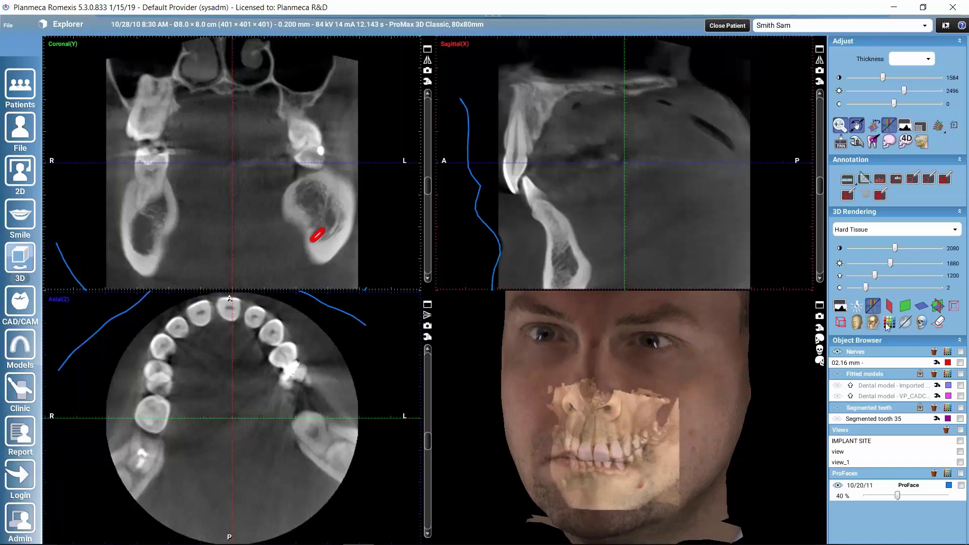
- Show all three slice planes in the 3D rendering, view them from an angle, and hide them again
{"action": "left_click", "coordinate": [936, 305]}
{"action": "left_click_drag", "start_coordinate": [685, 434], "coordinate": [647, 413]}
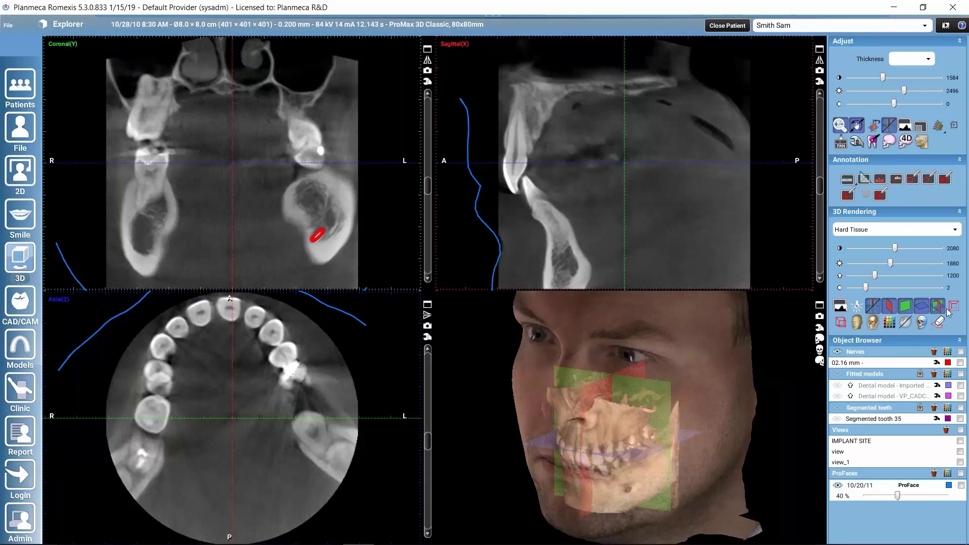
{"action": "left_click", "coordinate": [888, 305]}
{"action": "left_click_drag", "start_coordinate": [567, 473], "coordinate": [566, 430]}
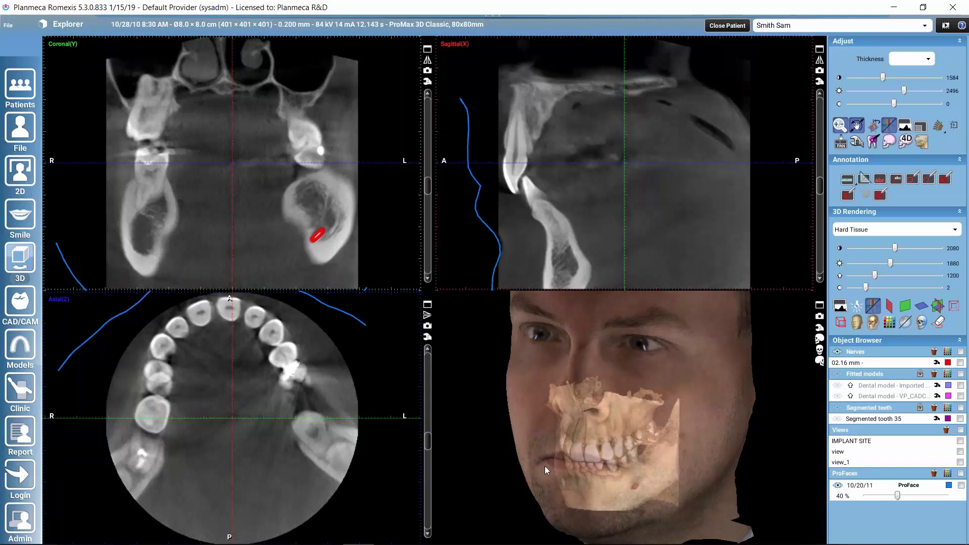
- Maximize the 3D rendering view so the face and jaw overlay fills the workspace
{"action": "mouse_move", "coordinate": [571, 486]}
{"action": "left_mouse_down"}
{"action": "mouse_move", "coordinate": [613, 477]}
{"action": "mouse_move", "coordinate": [559, 478]}
{"action": "left_mouse_up"}
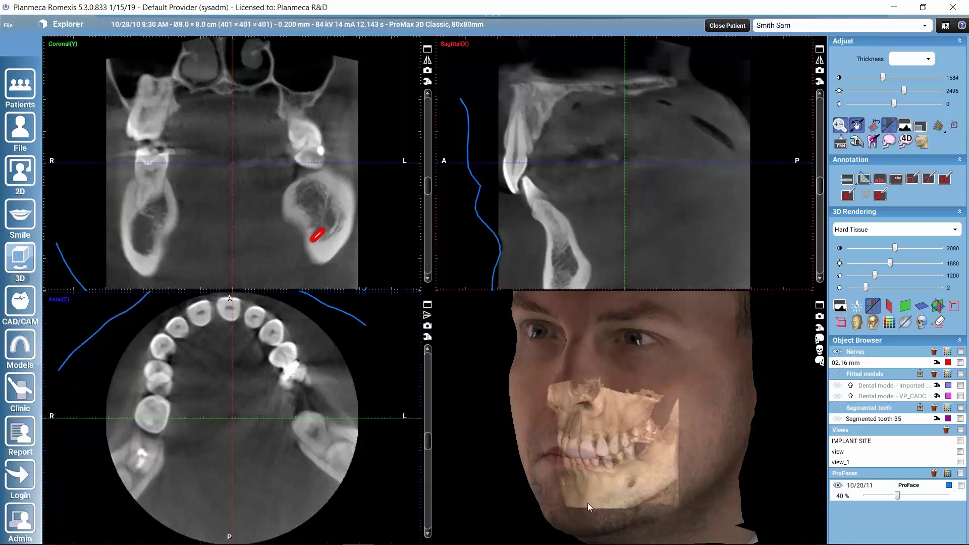
{"action": "mouse_move", "coordinate": [547, 478]}
{"action": "left_mouse_down"}
{"action": "mouse_move", "coordinate": [619, 466]}
{"action": "mouse_move", "coordinate": [552, 471]}
{"action": "left_mouse_up"}
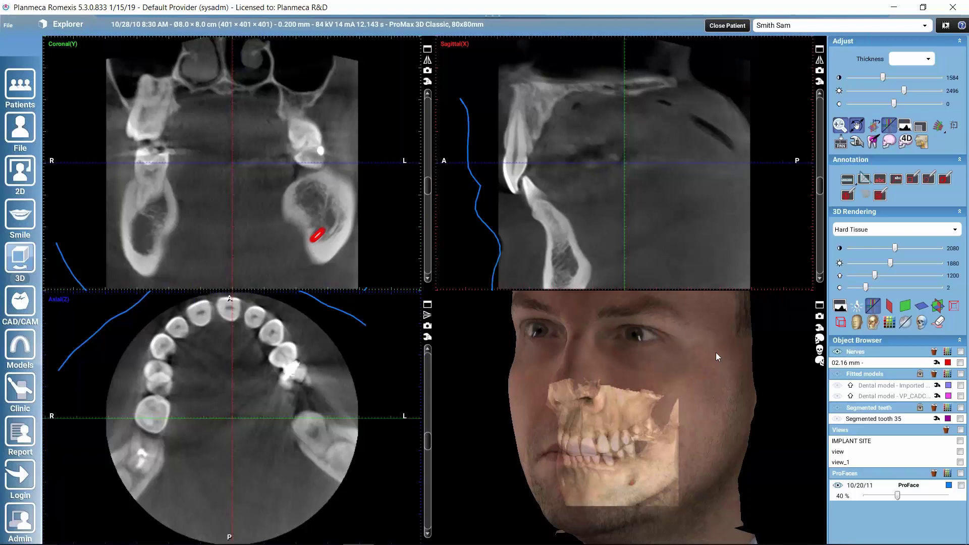
{"action": "left_click", "coordinate": [820, 306]}
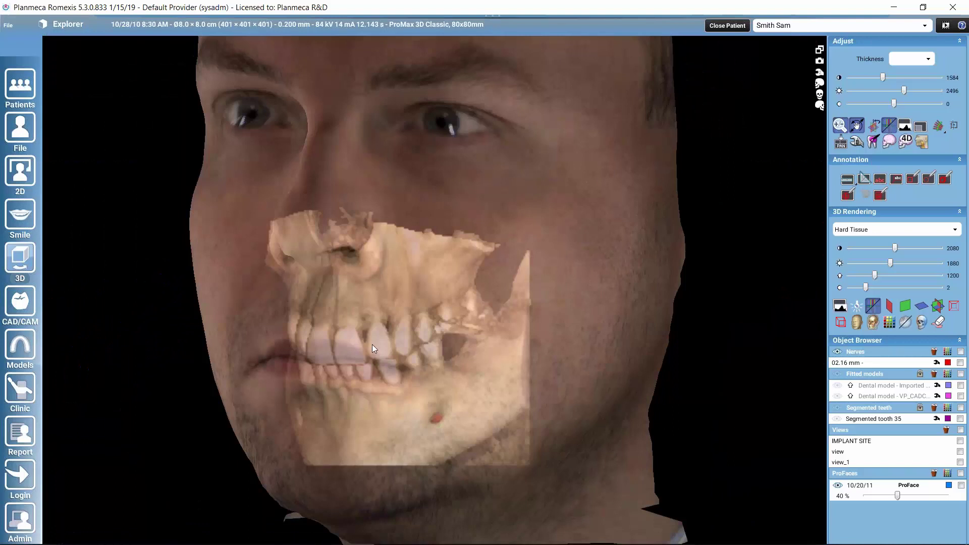
{"action": "left_click_drag", "start_coordinate": [368, 353], "coordinate": [388, 363]}
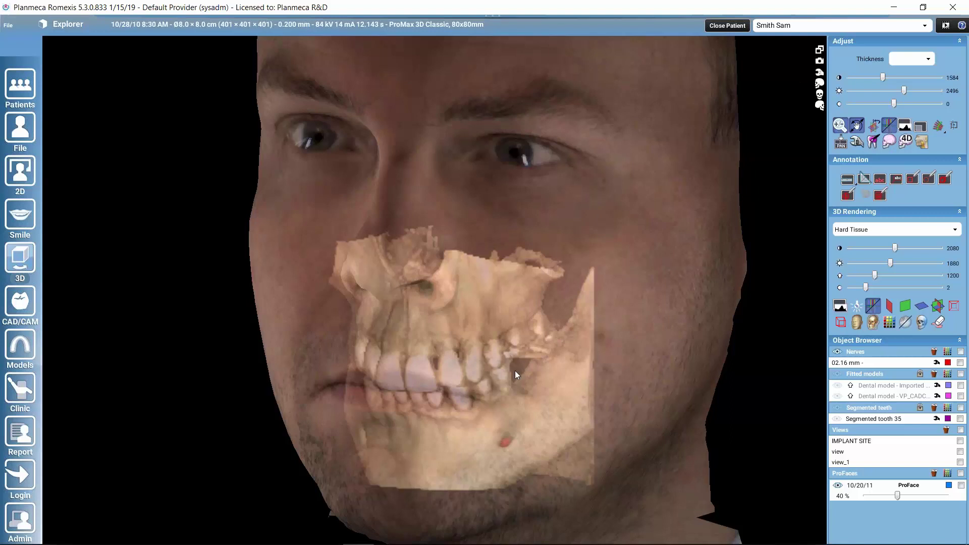
- Hide the 10/20/11 ProFace photo so that only the hard-tissue jaw rendering is displayed
{"action": "left_click", "coordinate": [819, 61]}
{"action": "left_click", "coordinate": [837, 485]}
{"action": "left_click_drag", "start_coordinate": [436, 479], "coordinate": [435, 497]}
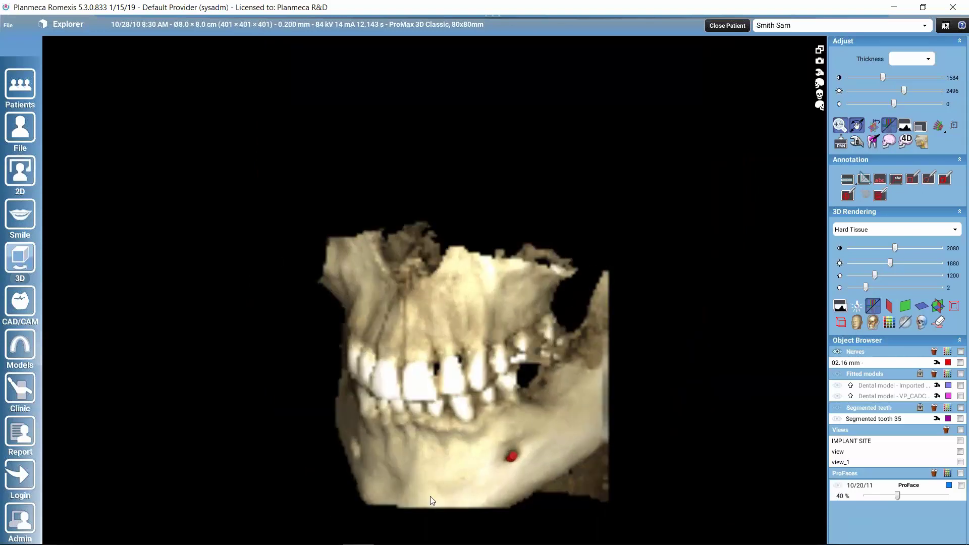
- Examine the teeth and the patient's left mandible in the hard-tissue rendering at different magnifications and angles
{"action": "left_click_drag", "start_coordinate": [447, 440], "coordinate": [427, 470]}
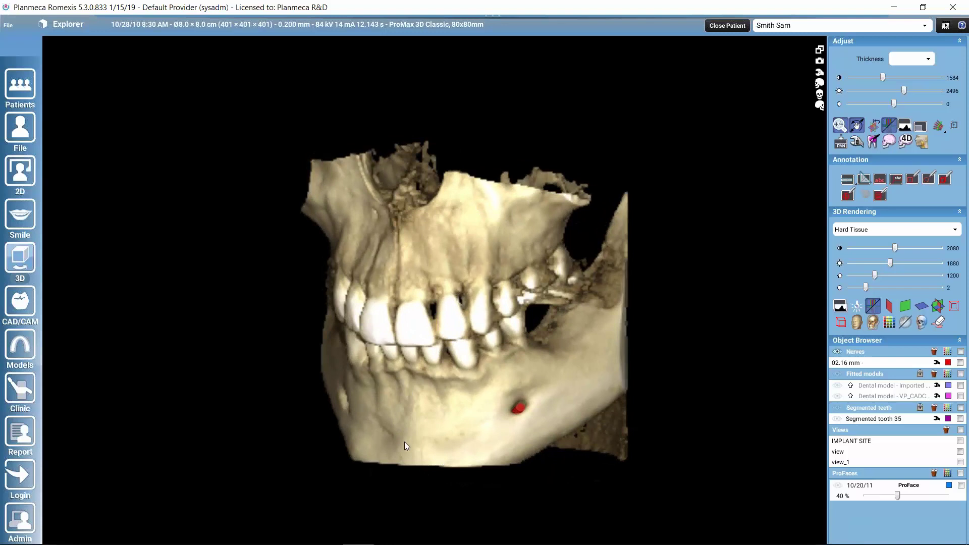
{"action": "scroll", "coordinate": [404, 444], "scroll_direction": "up", "scroll_amount": 6}
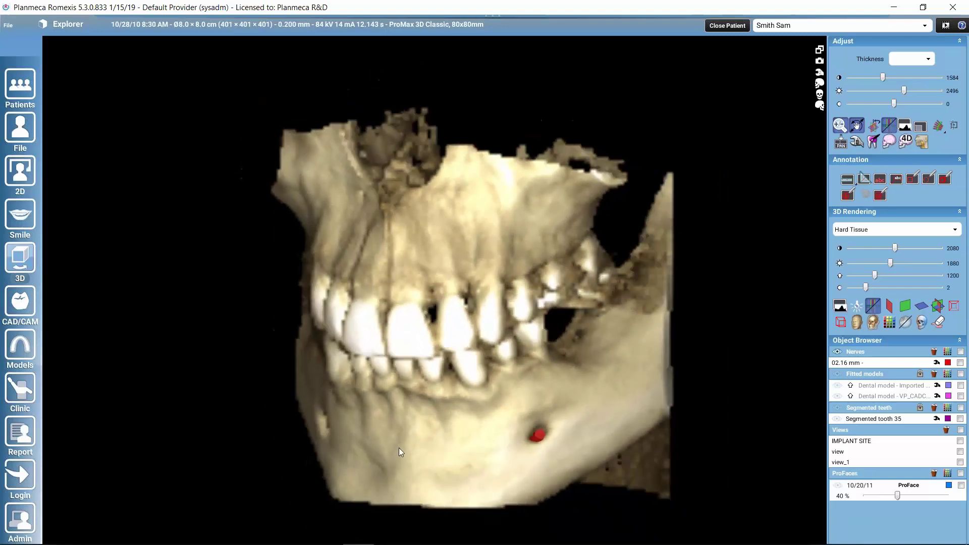
{"action": "scroll", "coordinate": [399, 449], "scroll_direction": "down", "scroll_amount": 3}
{"action": "scroll", "coordinate": [400, 452], "scroll_direction": "up", "scroll_amount": 5}
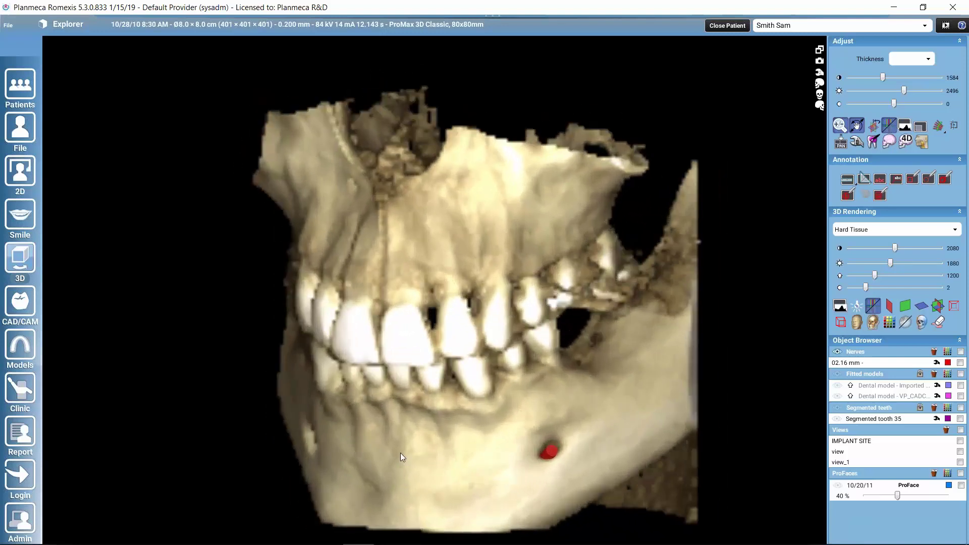
{"action": "scroll", "coordinate": [401, 453], "scroll_direction": "up", "scroll_amount": 2}
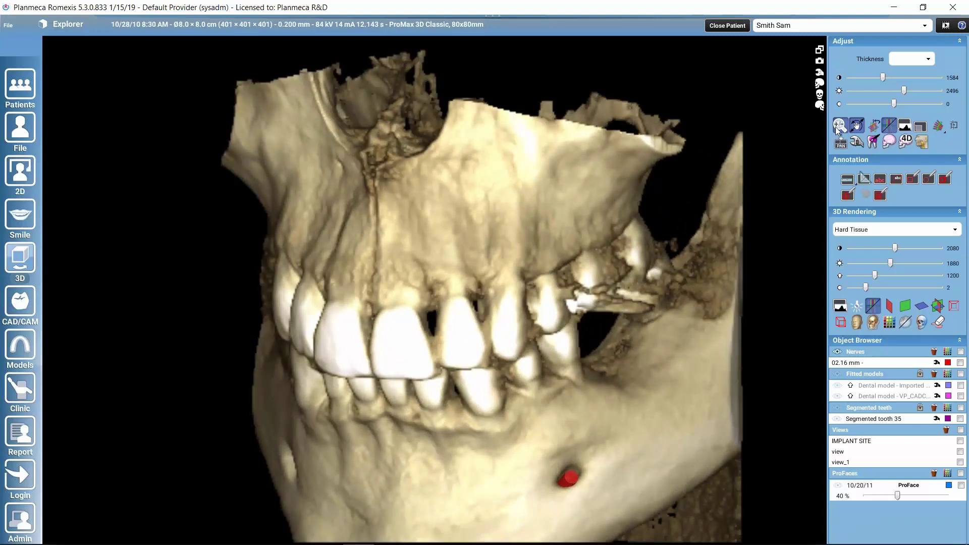
{"action": "scroll", "coordinate": [444, 459], "scroll_direction": "down", "scroll_amount": 2}
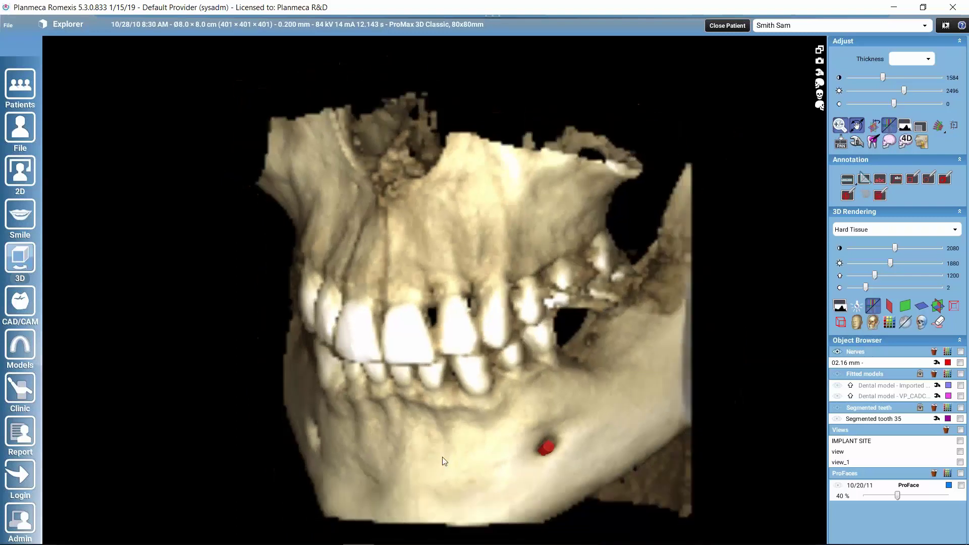
{"action": "scroll", "coordinate": [442, 457], "scroll_direction": "up", "scroll_amount": 3}
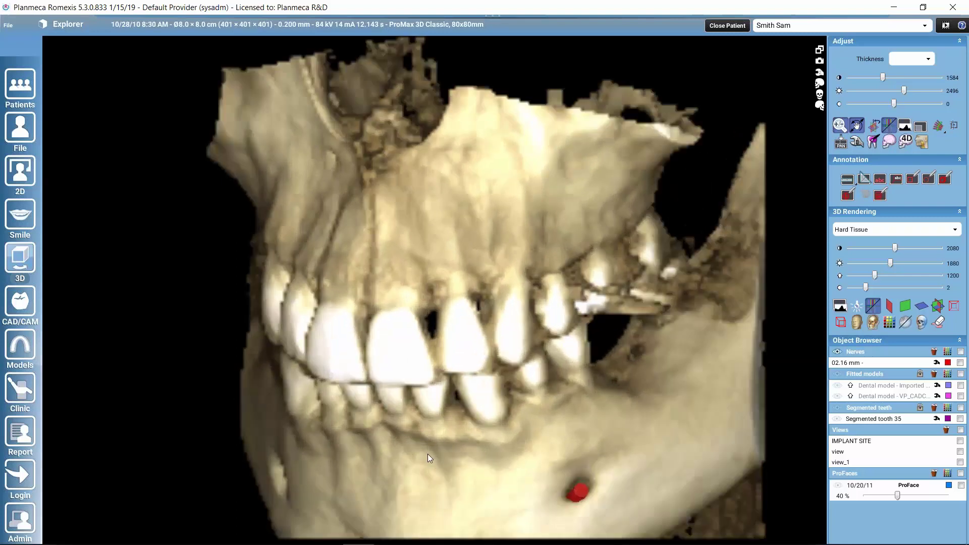
{"action": "scroll", "coordinate": [425, 461], "scroll_direction": "down", "scroll_amount": 3}
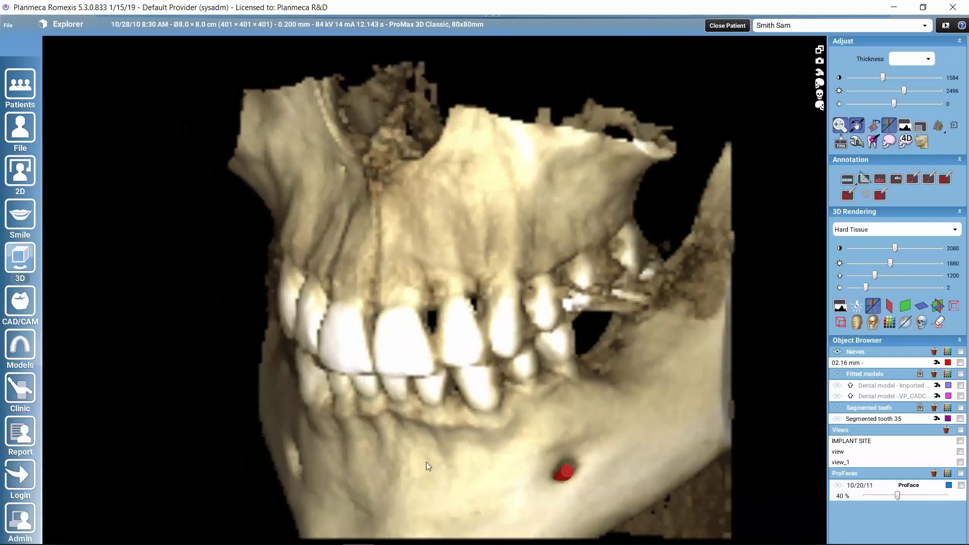
{"action": "left_click_drag", "start_coordinate": [427, 459], "coordinate": [364, 443]}
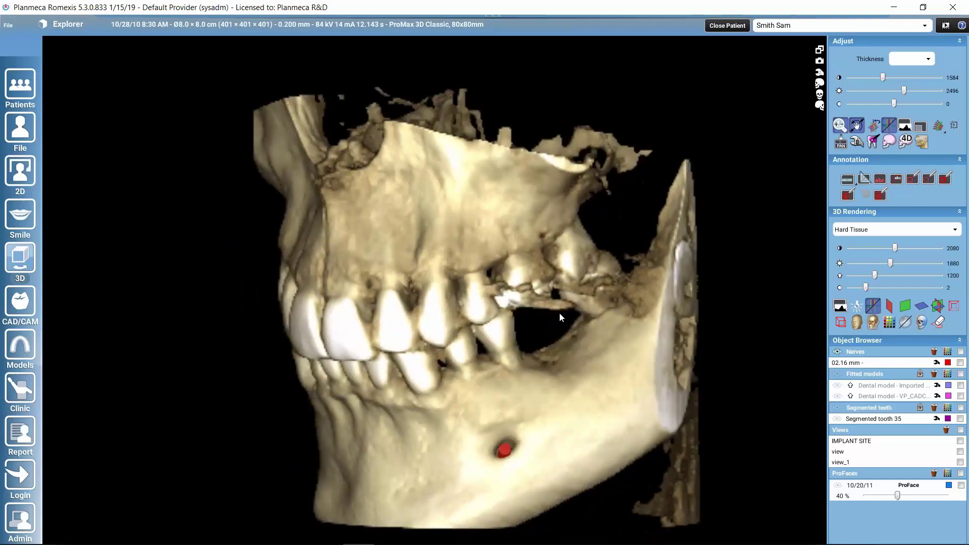
- View the jaw from the preset orientations, including the left view, and rotate it freely toward the patient's left side
{"action": "left_click", "coordinate": [819, 85]}
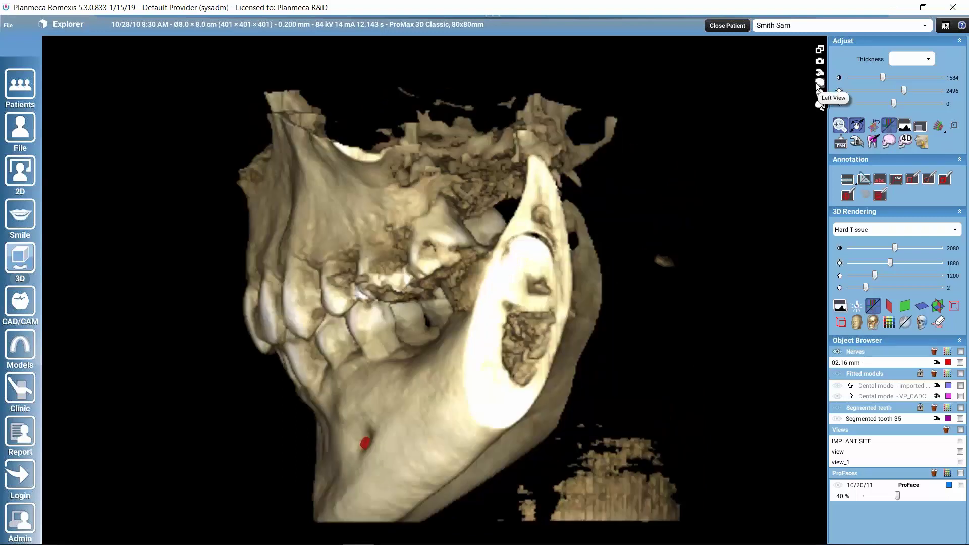
{"action": "left_click", "coordinate": [819, 105]}
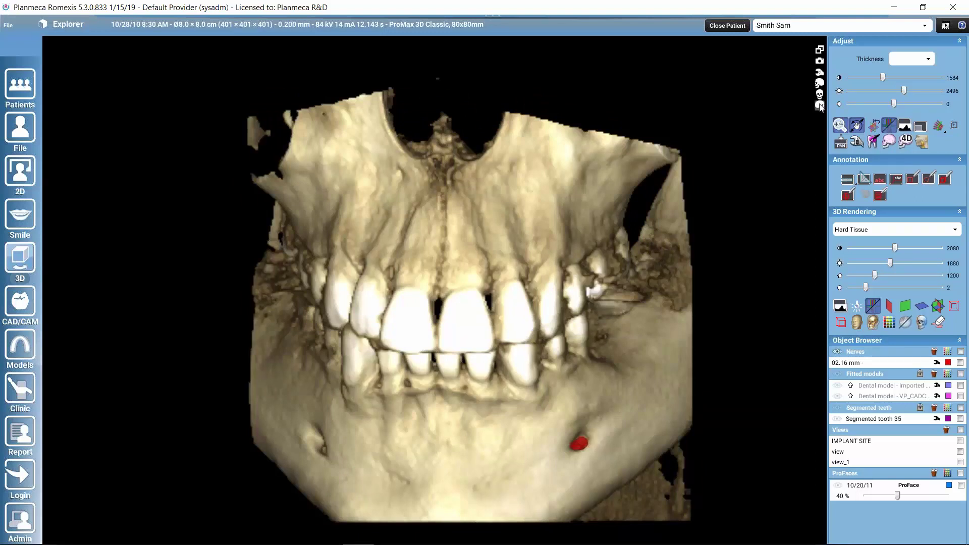
{"action": "left_click_drag", "start_coordinate": [811, 115], "coordinate": [754, 175]}
{"action": "left_click_drag", "start_coordinate": [561, 343], "coordinate": [355, 353]}
{"action": "left_click_drag", "start_coordinate": [418, 420], "coordinate": [430, 344]}
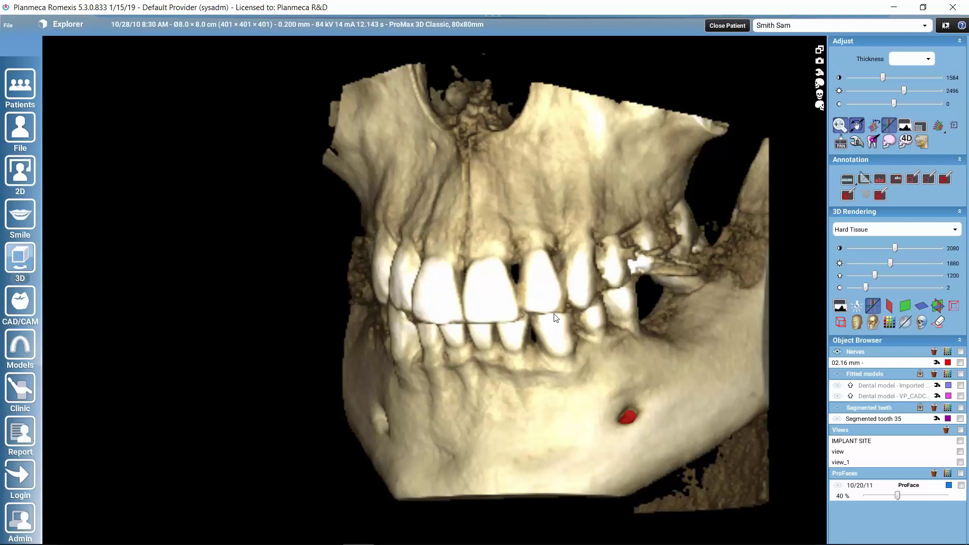
{"action": "left_click_drag", "start_coordinate": [544, 311], "coordinate": [552, 381]}
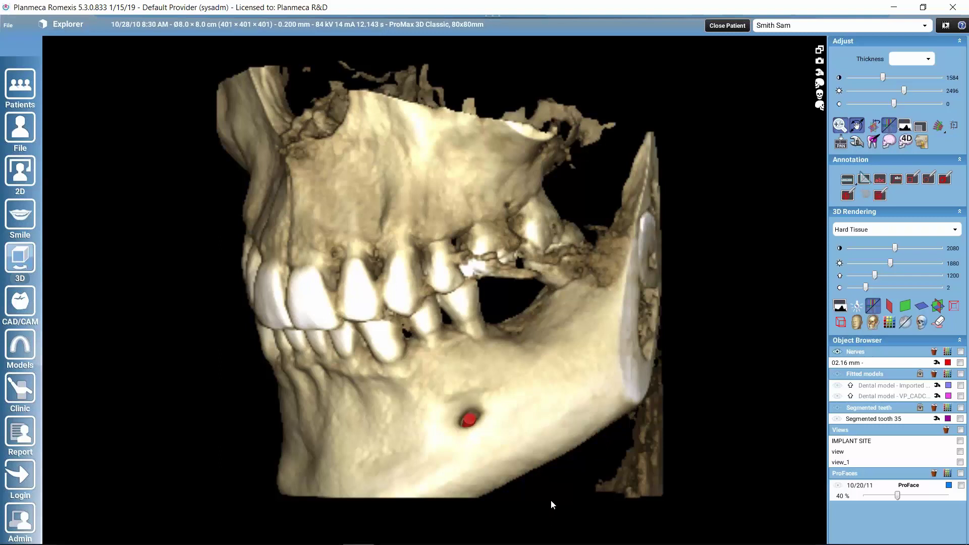
- Clip into the left side of the jaw rendering to inspect the nerve canal and roots, and restore the full volume
{"action": "left_click_drag", "start_coordinate": [555, 500], "coordinate": [552, 470]}
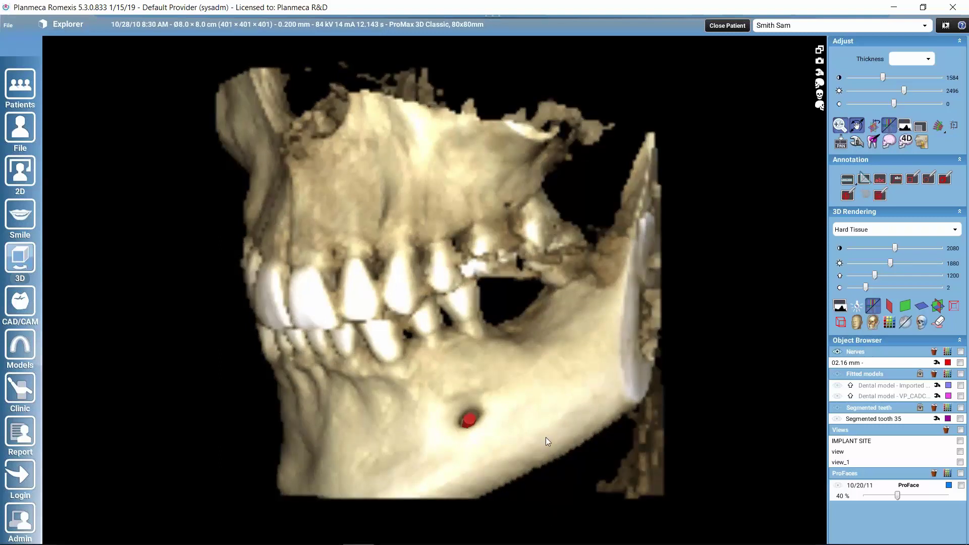
{"action": "left_click_drag", "start_coordinate": [496, 217], "coordinate": [473, 104]}
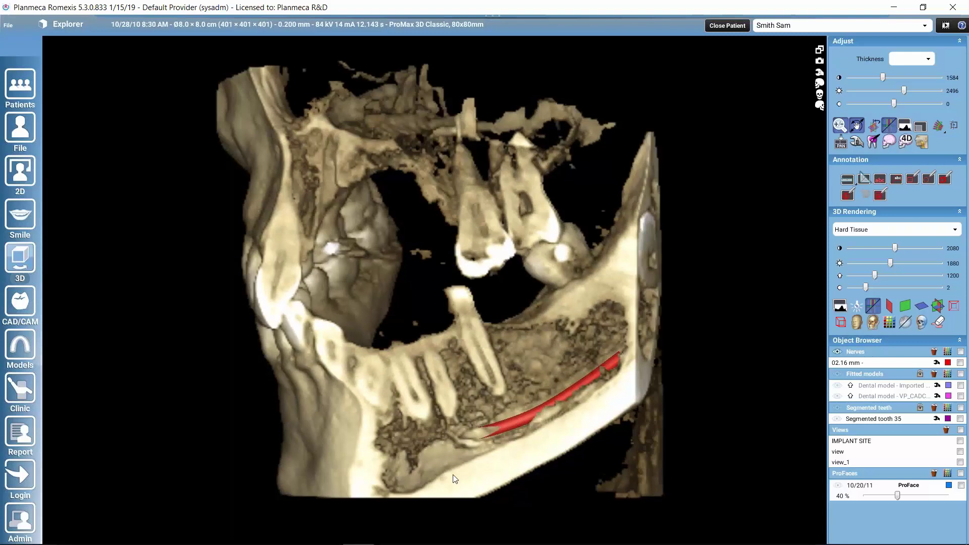
{"action": "left_click_drag", "start_coordinate": [442, 485], "coordinate": [513, 422]}
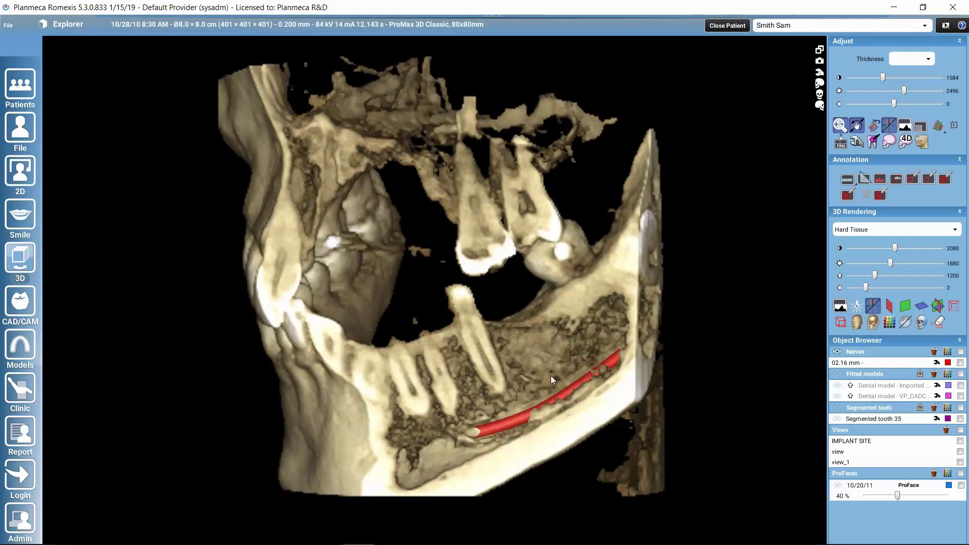
{"action": "left_click_drag", "start_coordinate": [371, 453], "coordinate": [358, 435]}
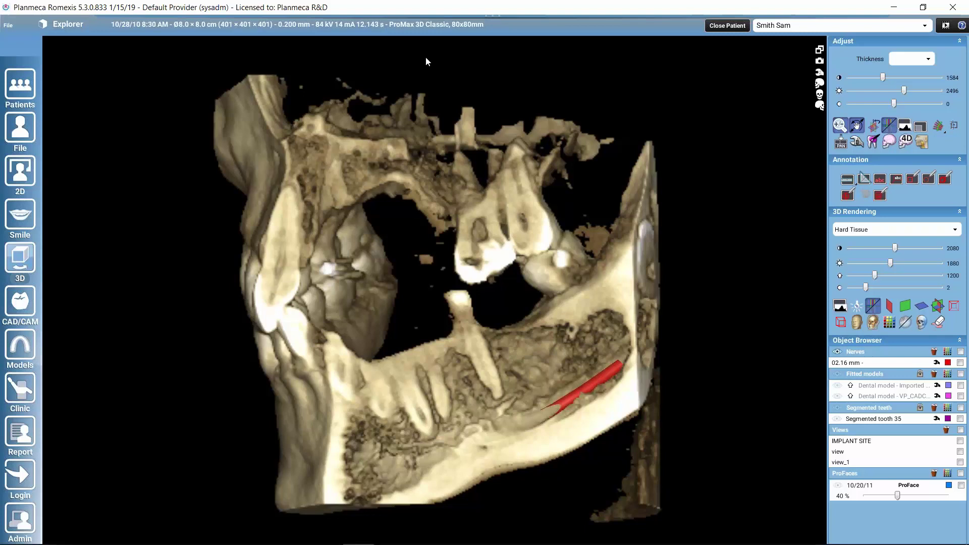
{"action": "left_click_drag", "start_coordinate": [426, 59], "coordinate": [433, 198]}
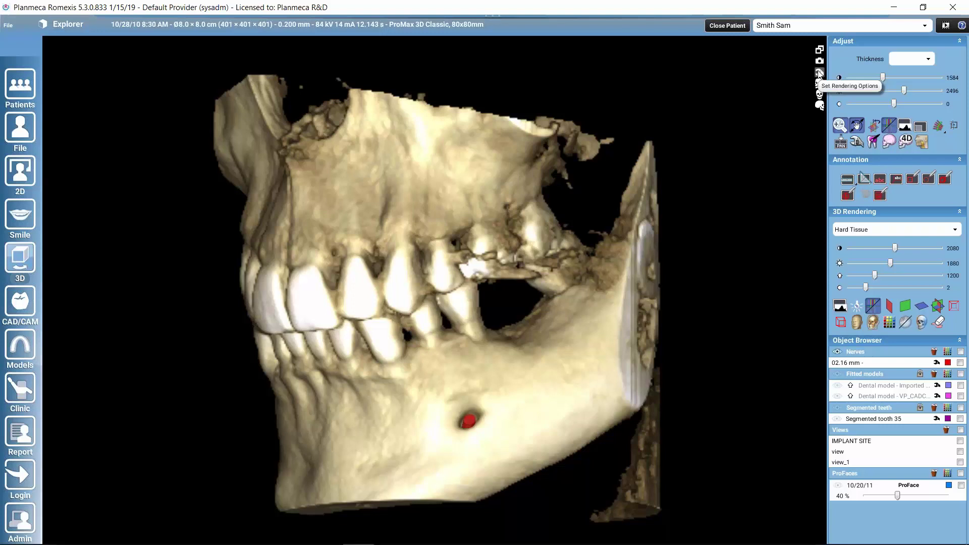
- Open the rendering options for the 3D view and apply the MIP preset to the jaw
{"action": "left_click", "coordinate": [819, 74]}
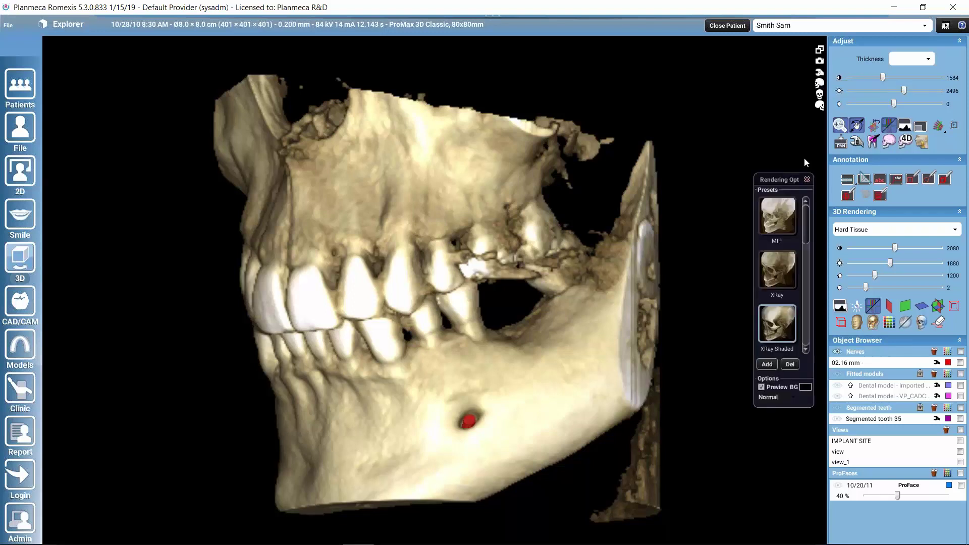
{"action": "left_click", "coordinate": [778, 216]}
{"action": "mouse_move", "coordinate": [425, 302]}
{"action": "left_mouse_down"}
{"action": "mouse_move", "coordinate": [442, 306]}
{"action": "mouse_move", "coordinate": [440, 287]}
{"action": "mouse_move", "coordinate": [416, 290]}
{"action": "mouse_move", "coordinate": [394, 315]}
{"action": "mouse_move", "coordinate": [379, 310]}
{"action": "mouse_move", "coordinate": [394, 293]}
{"action": "mouse_move", "coordinate": [376, 313]}
{"action": "mouse_move", "coordinate": [350, 314]}
{"action": "mouse_move", "coordinate": [415, 288]}
{"action": "mouse_move", "coordinate": [399, 304]}
{"action": "mouse_move", "coordinate": [434, 308]}
{"action": "left_mouse_up"}
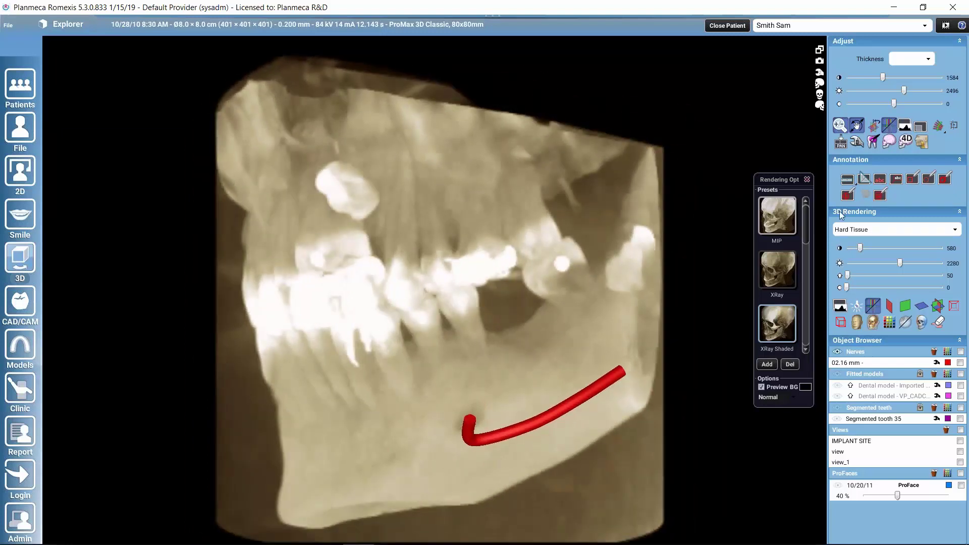
- Try the MIP BW preset on the jaw rendering and switch it to the B&W XRay preset
{"action": "left_click_drag", "start_coordinate": [804, 223], "coordinate": [804, 325]}
{"action": "left_click", "coordinate": [778, 279]}
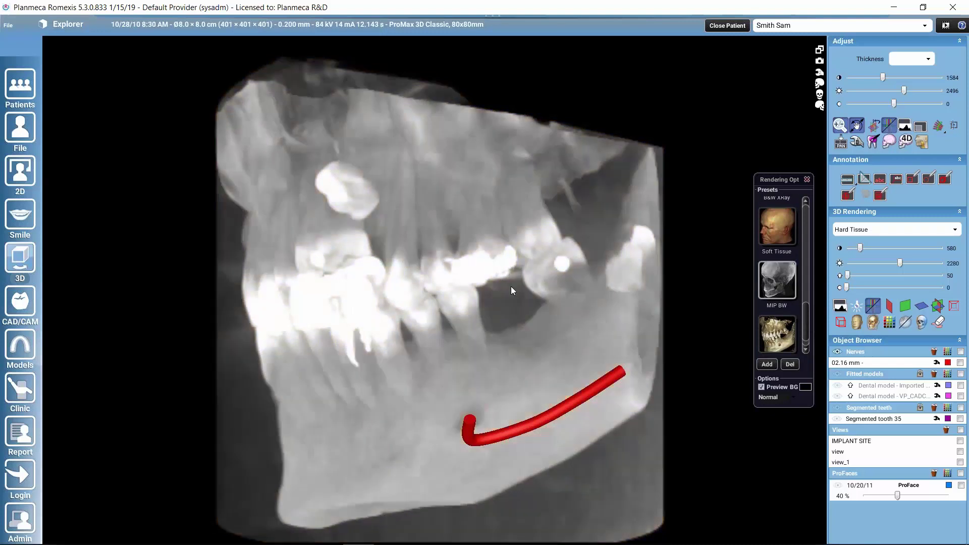
{"action": "left_click_drag", "start_coordinate": [804, 322], "coordinate": [802, 295]}
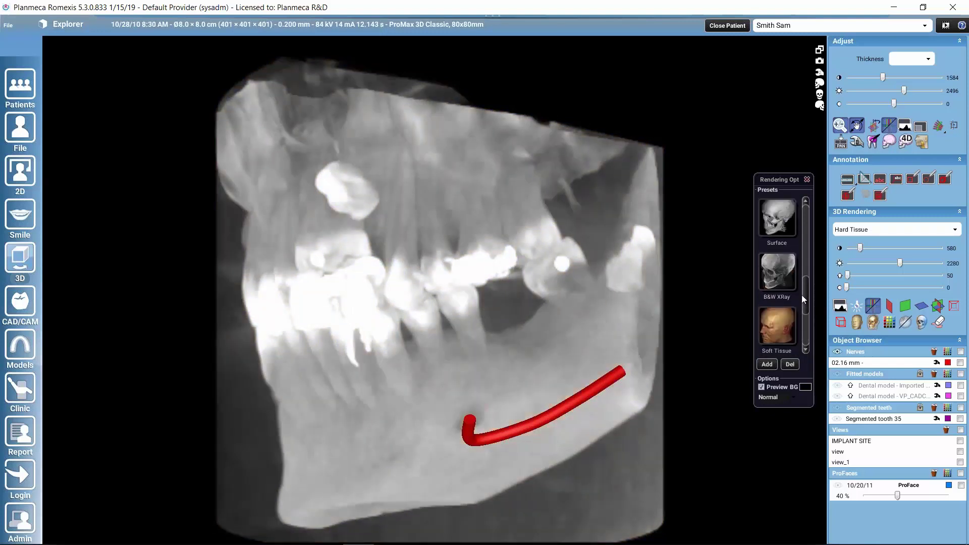
{"action": "left_click", "coordinate": [782, 277]}
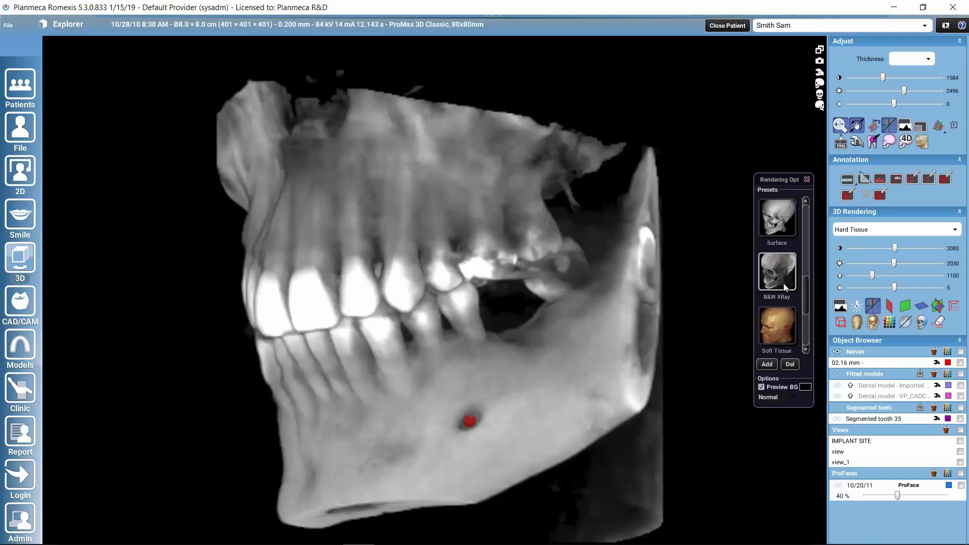
- Check the default-preset option offered for the Shaded preset, dismiss it, and apply the XRay preset to the jaw rendering
{"action": "left_click_drag", "start_coordinate": [806, 298], "coordinate": [801, 248]}
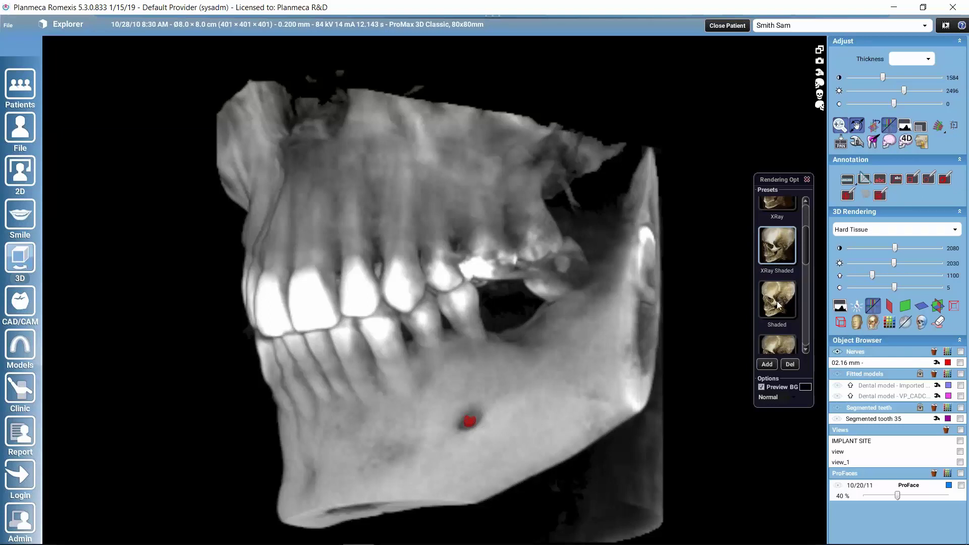
{"action": "scroll", "coordinate": [806, 254], "scroll_direction": "down", "scroll_amount": 1}
{"action": "left_click_drag", "start_coordinate": [806, 254], "coordinate": [803, 266]}
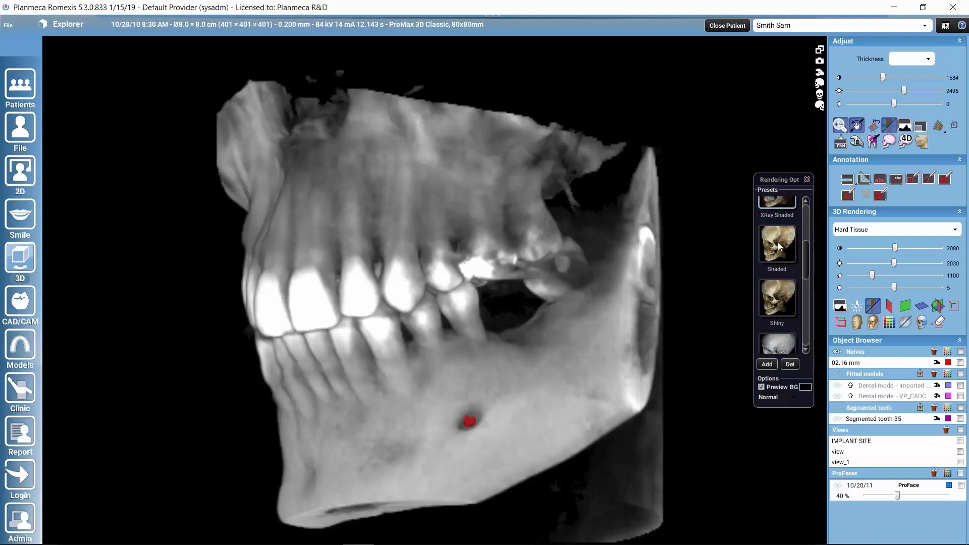
{"action": "right_click", "coordinate": [777, 246]}
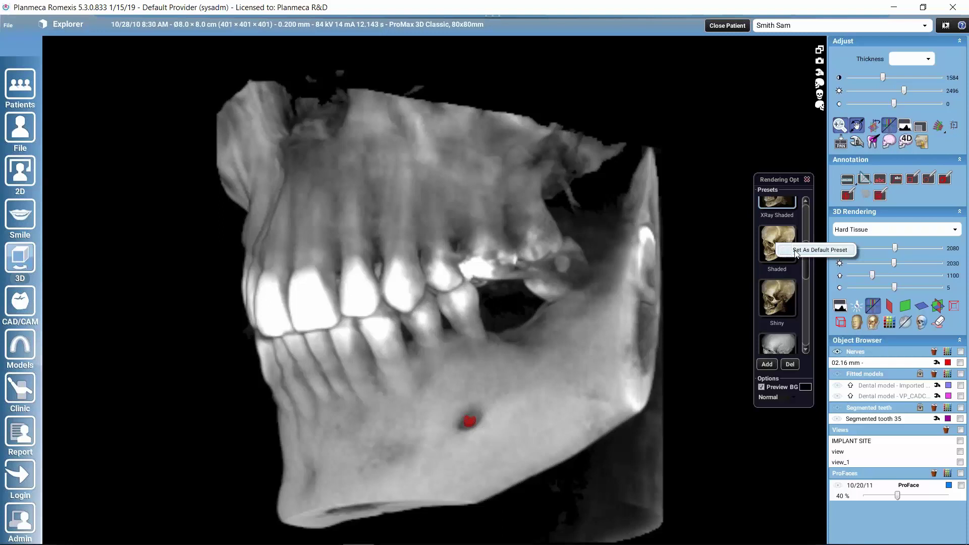
{"action": "left_click", "coordinate": [804, 221]}
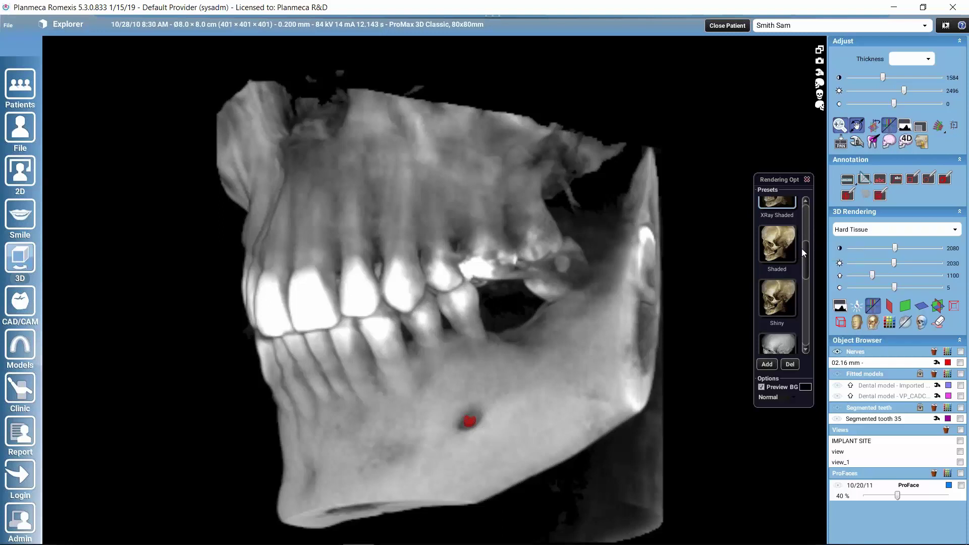
{"action": "mouse_move", "coordinate": [802, 250]}
{"action": "left_mouse_down"}
{"action": "mouse_move", "coordinate": [806, 211]}
{"action": "mouse_move", "coordinate": [807, 222]}
{"action": "left_mouse_up"}
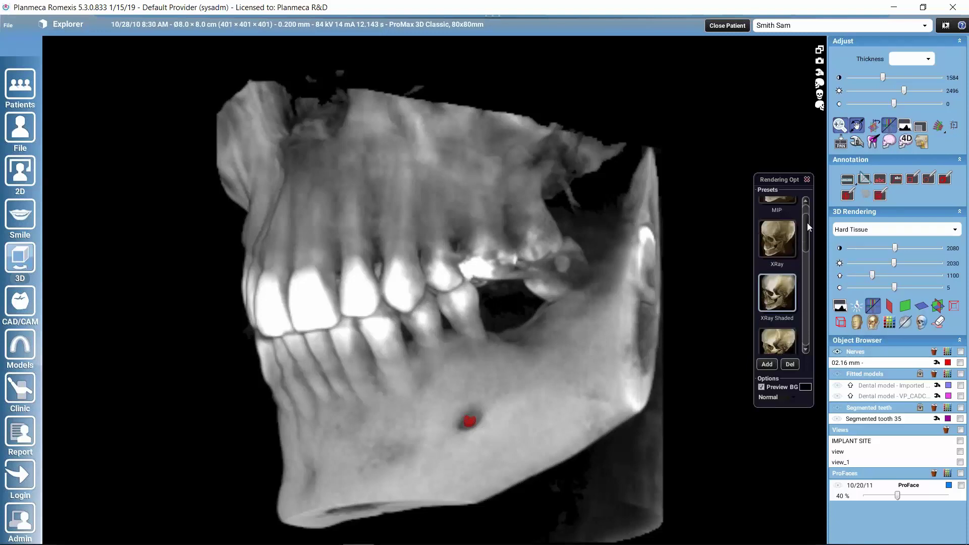
{"action": "left_click", "coordinate": [778, 235]}
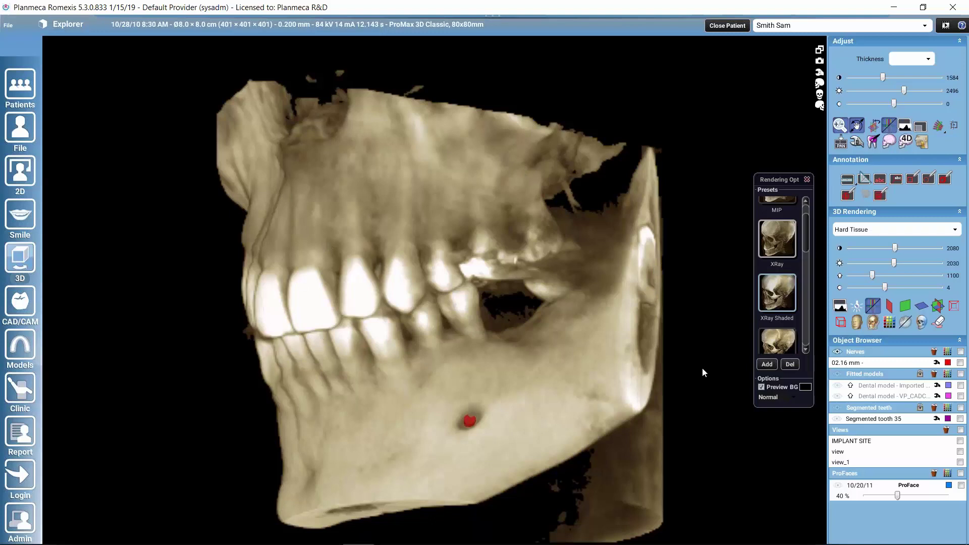
- Try the Low rendering quality on the jaw and restore the quality to Normal
{"action": "left_click", "coordinate": [768, 398]}
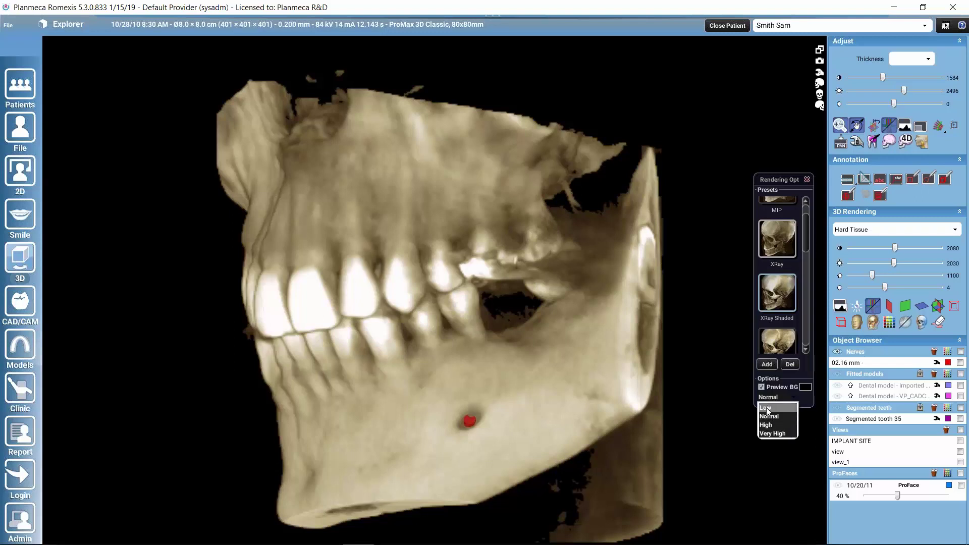
{"action": "left_click", "coordinate": [766, 408]}
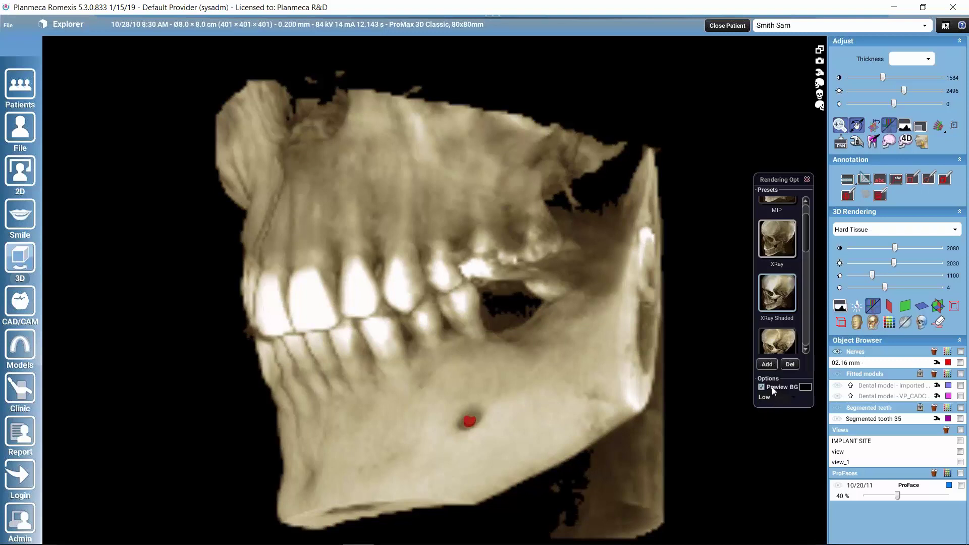
{"action": "left_click", "coordinate": [764, 399]}
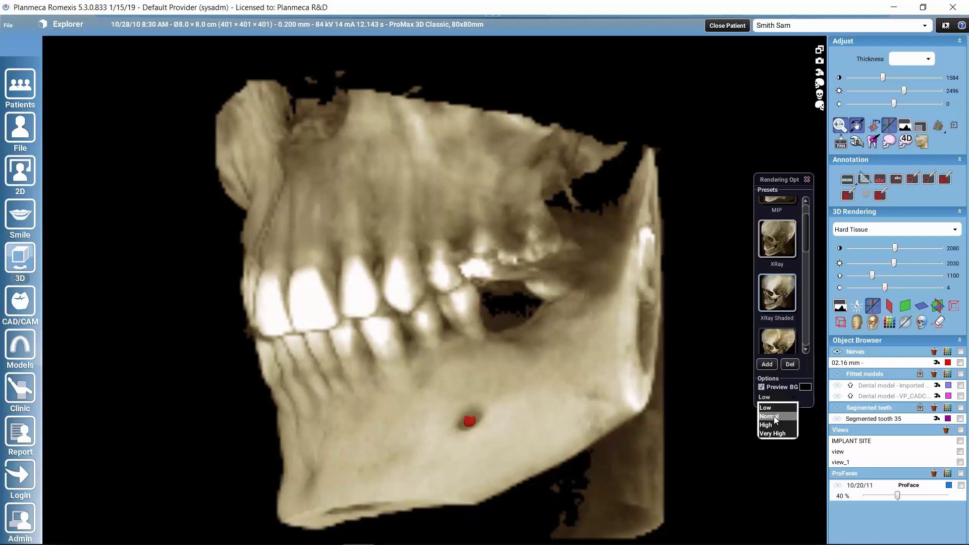
{"action": "left_click", "coordinate": [774, 416]}
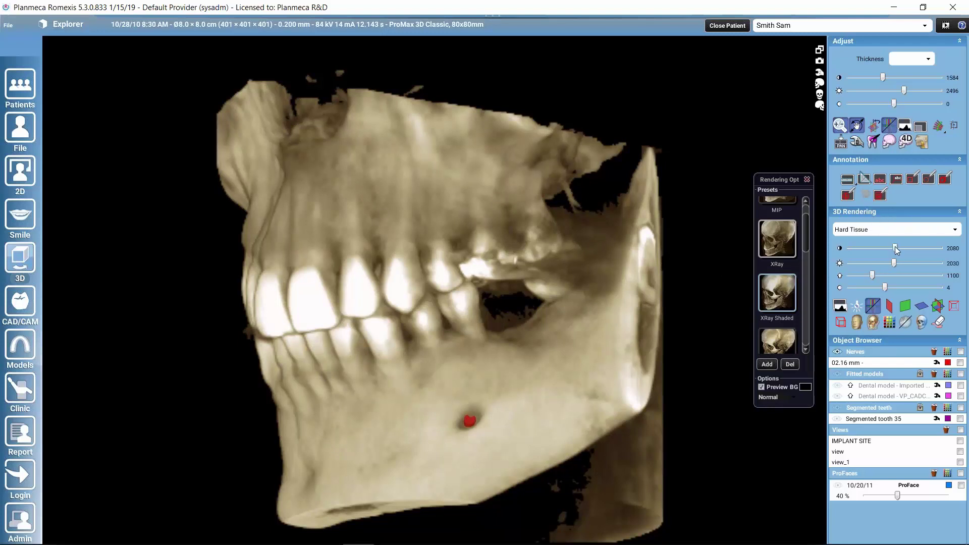
- Set the 3D rendering's contrast to 1696 and its brightness to 1760
{"action": "left_click_drag", "start_coordinate": [895, 247], "coordinate": [874, 268]}
{"action": "left_click_drag", "start_coordinate": [894, 262], "coordinate": [888, 268]}
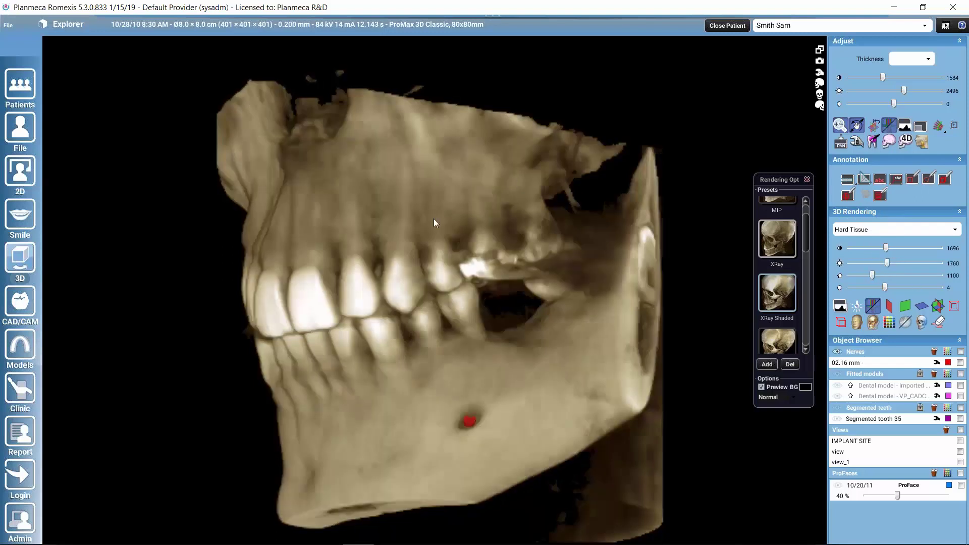
{"action": "mouse_move", "coordinate": [884, 288]}
{"action": "left_mouse_down"}
{"action": "mouse_move", "coordinate": [873, 287]}
{"action": "mouse_move", "coordinate": [884, 288]}
{"action": "left_mouse_up"}
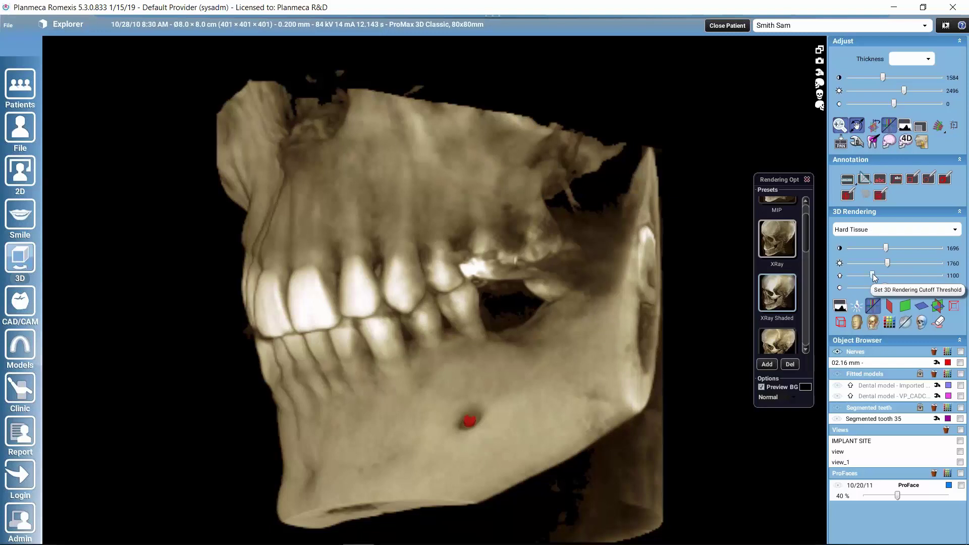
- Try the 3D rendering cutoff threshold at both extremes, 1 and 4095, and settle it at about 1445
{"action": "left_click_drag", "start_coordinate": [876, 274], "coordinate": [846, 276]}
{"action": "left_click_drag", "start_coordinate": [505, 404], "coordinate": [482, 298]}
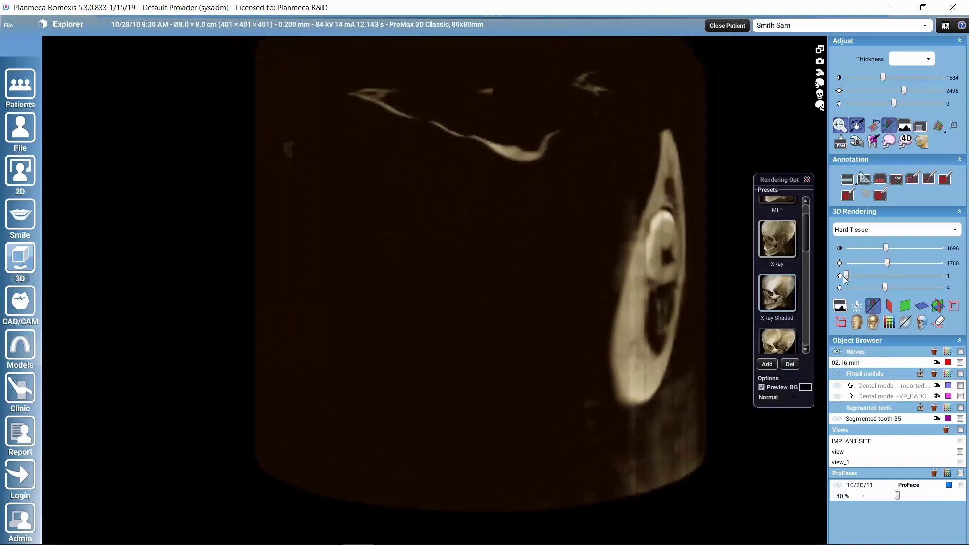
{"action": "left_click_drag", "start_coordinate": [848, 275], "coordinate": [953, 263]}
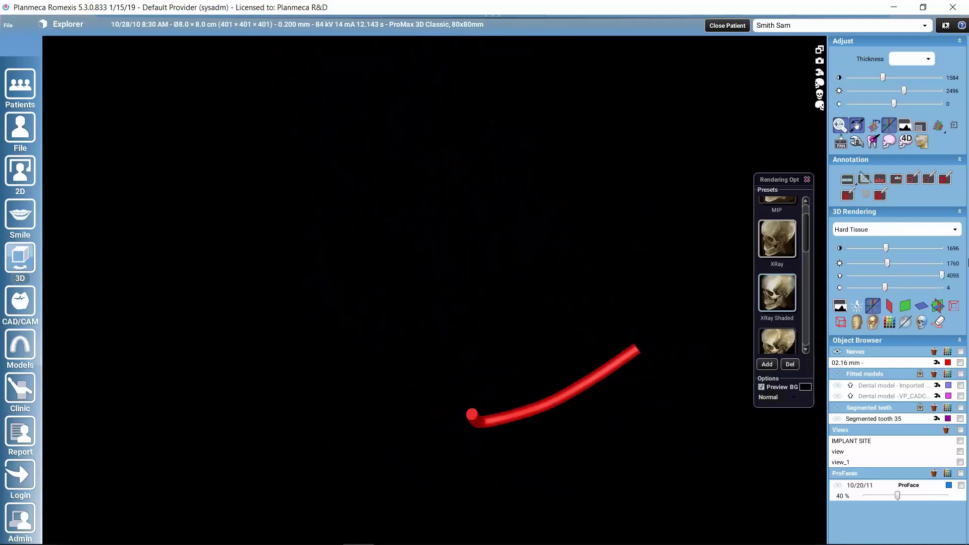
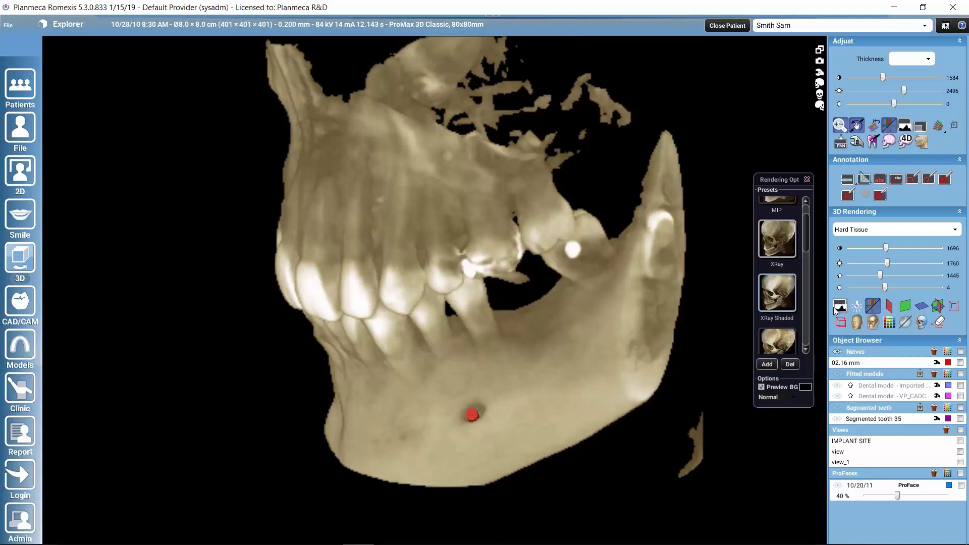
- Try widening the rendering histogram to its full range with gamma 0.95 and a rainbow colour map, and discard the changes
{"action": "left_click", "coordinate": [840, 308]}
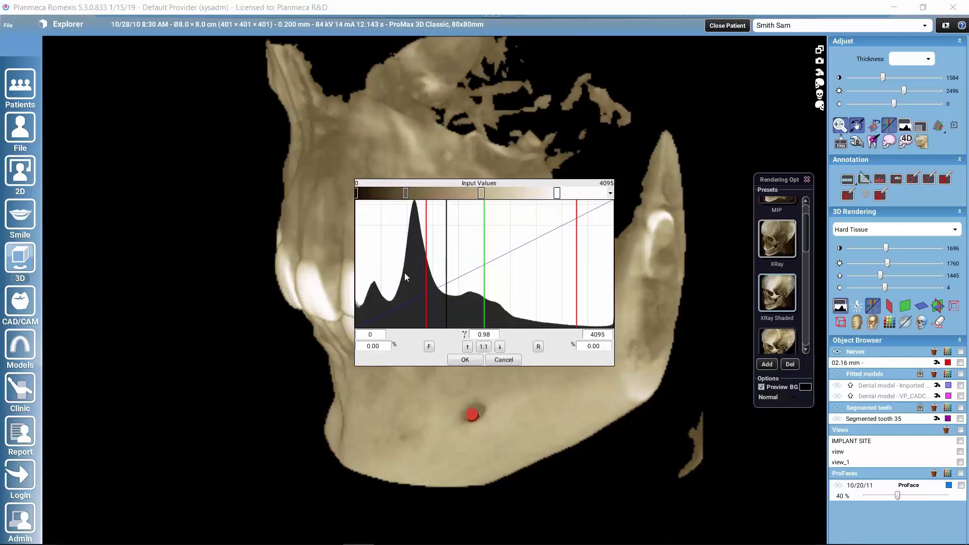
{"action": "left_click_drag", "start_coordinate": [425, 252], "coordinate": [359, 264]}
{"action": "left_click_drag", "start_coordinate": [577, 266], "coordinate": [625, 276]}
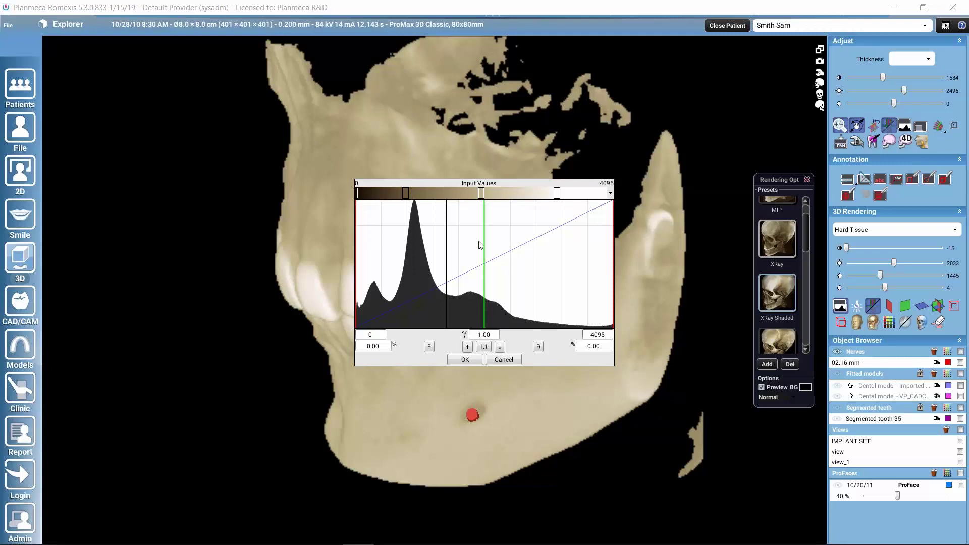
{"action": "mouse_move", "coordinate": [484, 243]}
{"action": "left_mouse_down"}
{"action": "mouse_move", "coordinate": [446, 244]}
{"action": "mouse_move", "coordinate": [527, 251]}
{"action": "mouse_move", "coordinate": [492, 258]}
{"action": "left_mouse_up"}
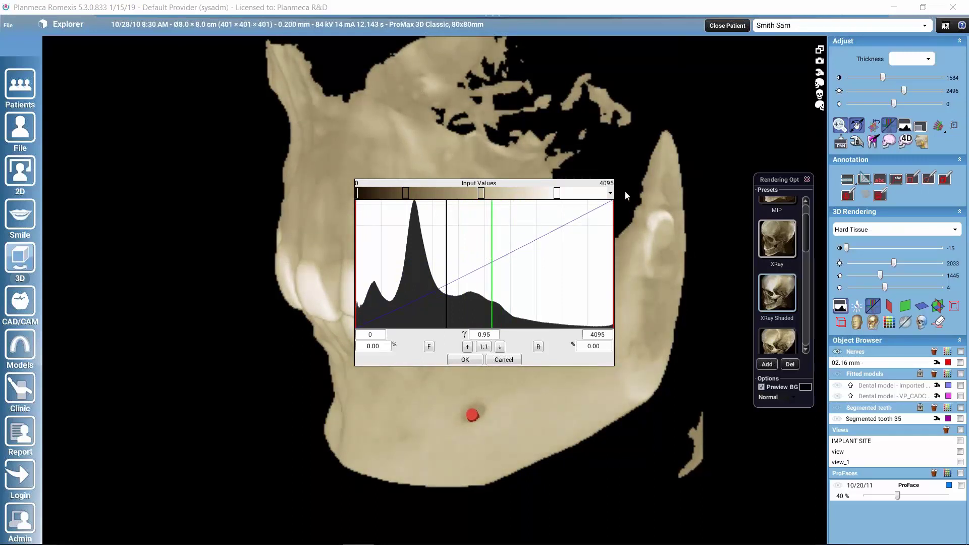
{"action": "left_click", "coordinate": [610, 195]}
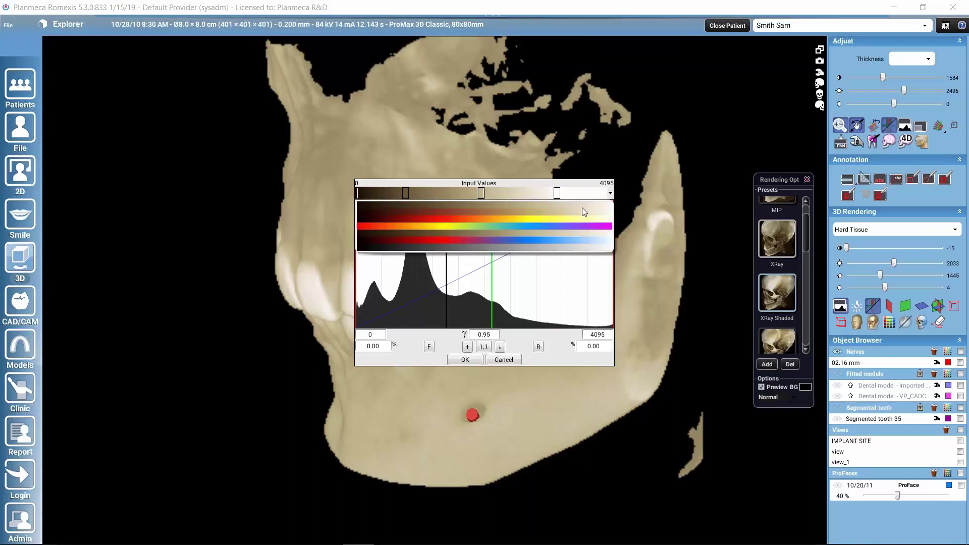
{"action": "left_click", "coordinate": [557, 231]}
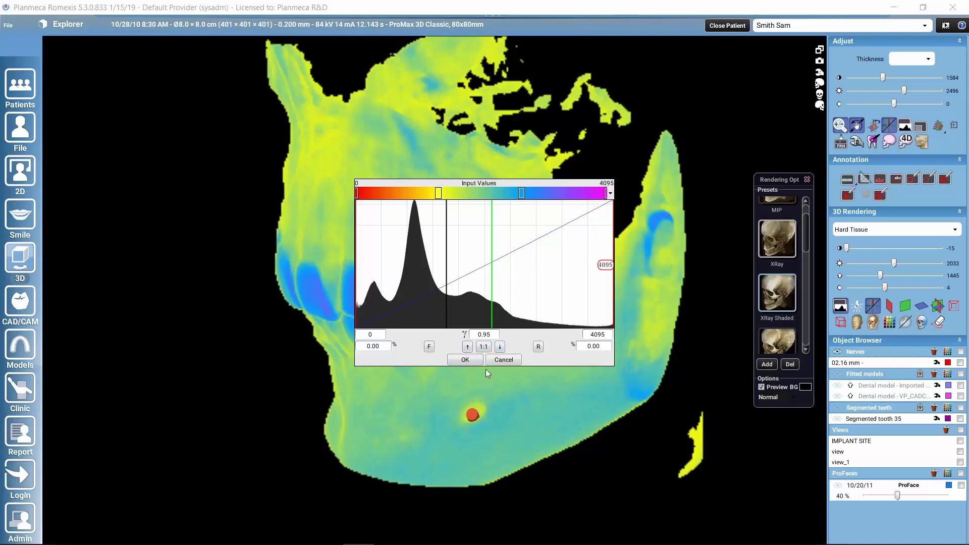
{"action": "left_click", "coordinate": [518, 361]}
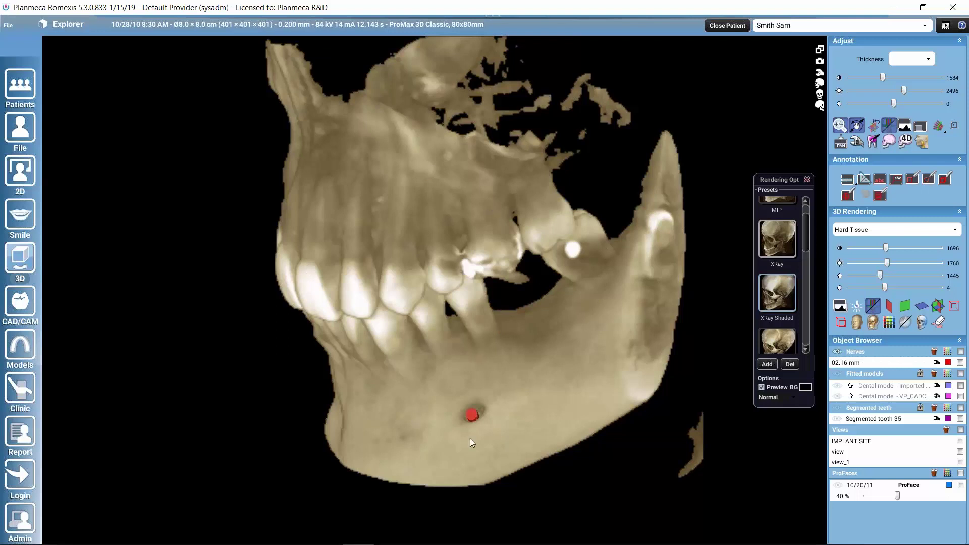
- Save the current rendering settings as a new rendering preset named "new preset"
{"action": "left_click", "coordinate": [766, 363]}
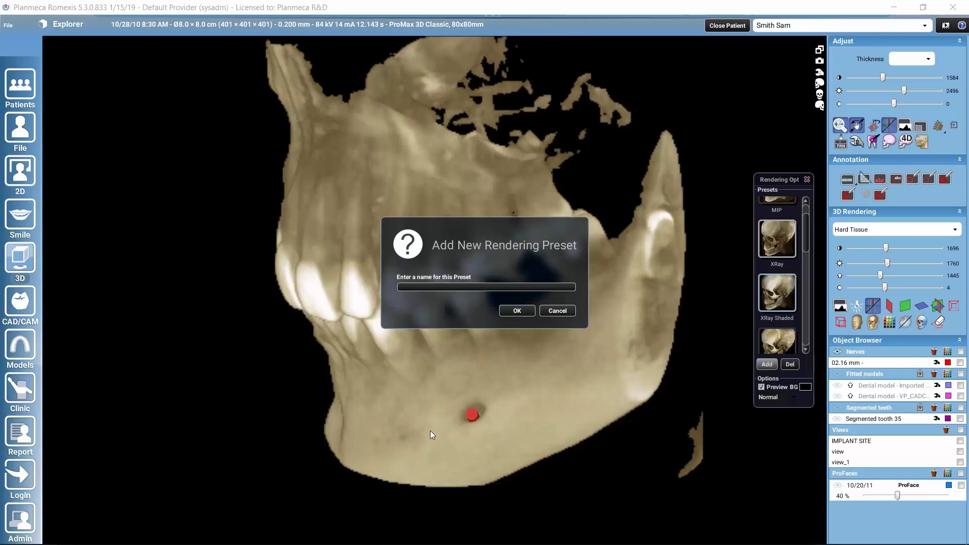
{"action": "type", "text": "new preset"}
{"action": "left_click", "coordinate": [516, 310]}
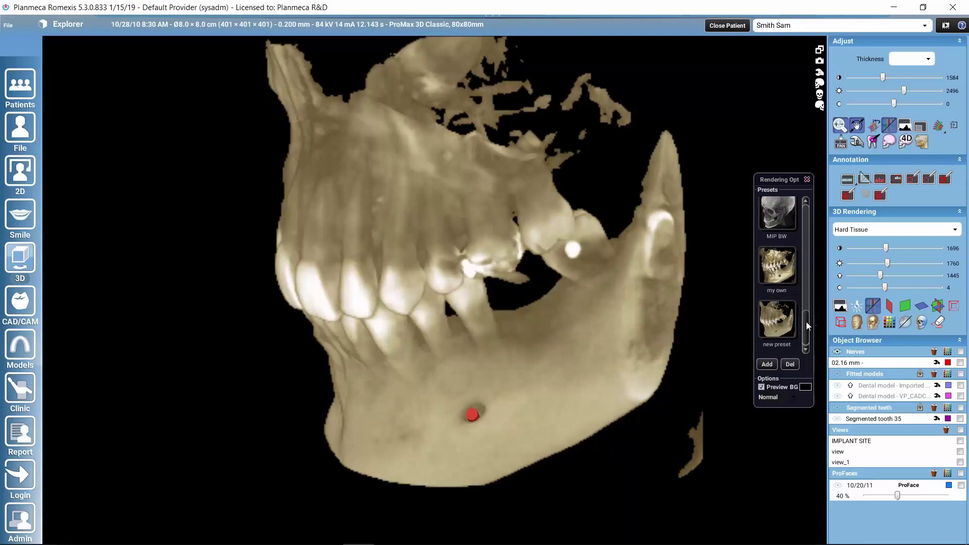
- Try the Soft Tissue preset on the 3D volume and rotate it to view the skin surface from several angles
{"action": "mouse_move", "coordinate": [808, 320]}
{"action": "left_mouse_down"}
{"action": "mouse_move", "coordinate": [807, 297]}
{"action": "mouse_move", "coordinate": [813, 338]}
{"action": "mouse_move", "coordinate": [815, 257]}
{"action": "mouse_move", "coordinate": [816, 282]}
{"action": "mouse_move", "coordinate": [810, 264]}
{"action": "left_mouse_up"}
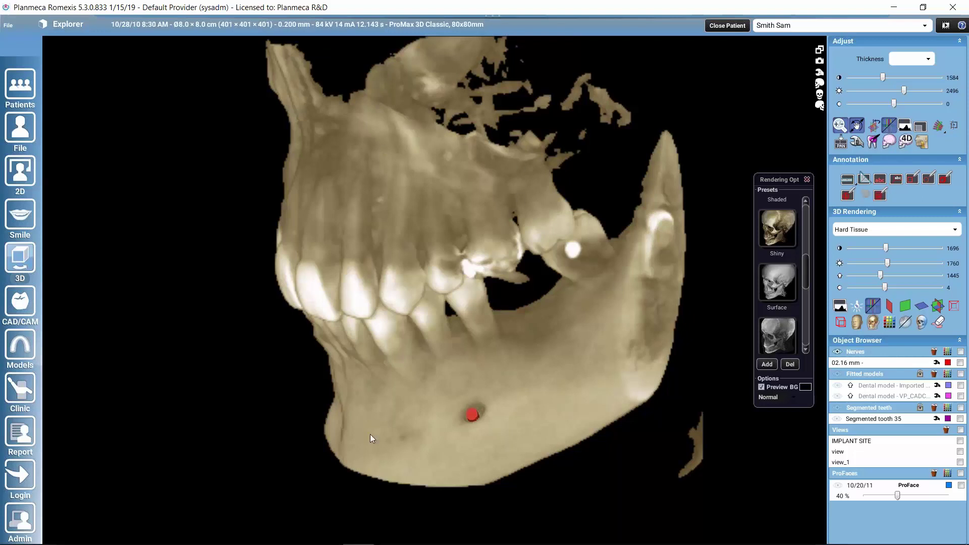
{"action": "left_click_drag", "start_coordinate": [378, 437], "coordinate": [404, 440]}
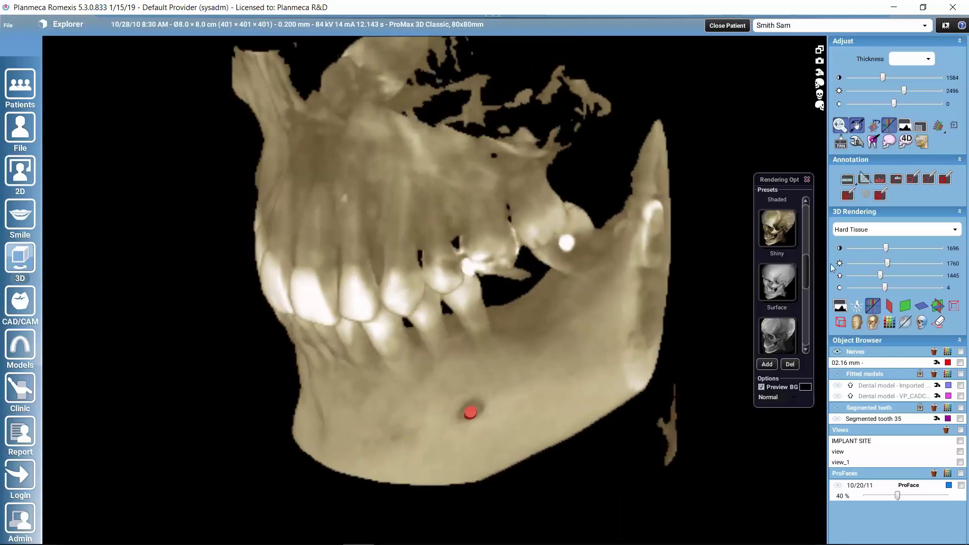
{"action": "mouse_move", "coordinate": [805, 275]}
{"action": "left_mouse_down"}
{"action": "mouse_move", "coordinate": [804, 306]}
{"action": "mouse_move", "coordinate": [805, 296]}
{"action": "left_mouse_up"}
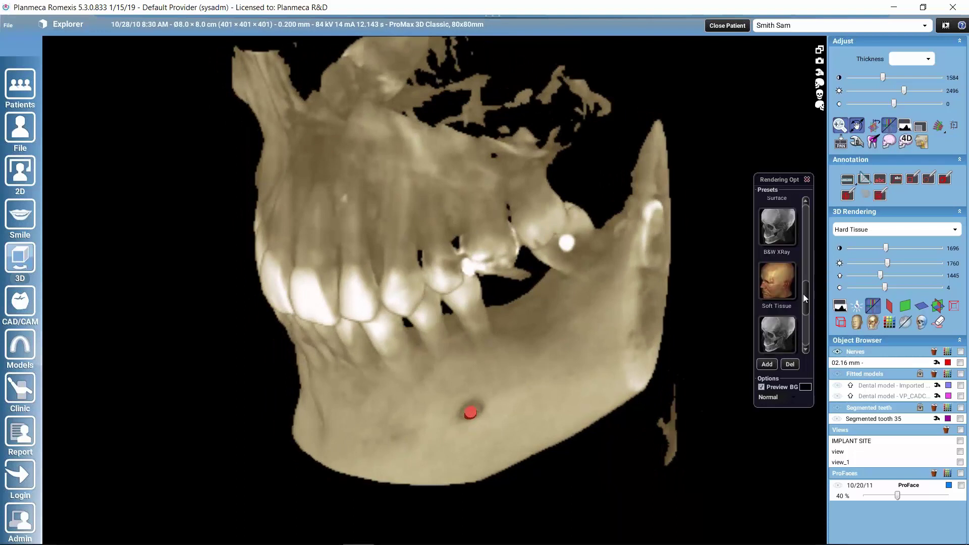
{"action": "left_click", "coordinate": [780, 282]}
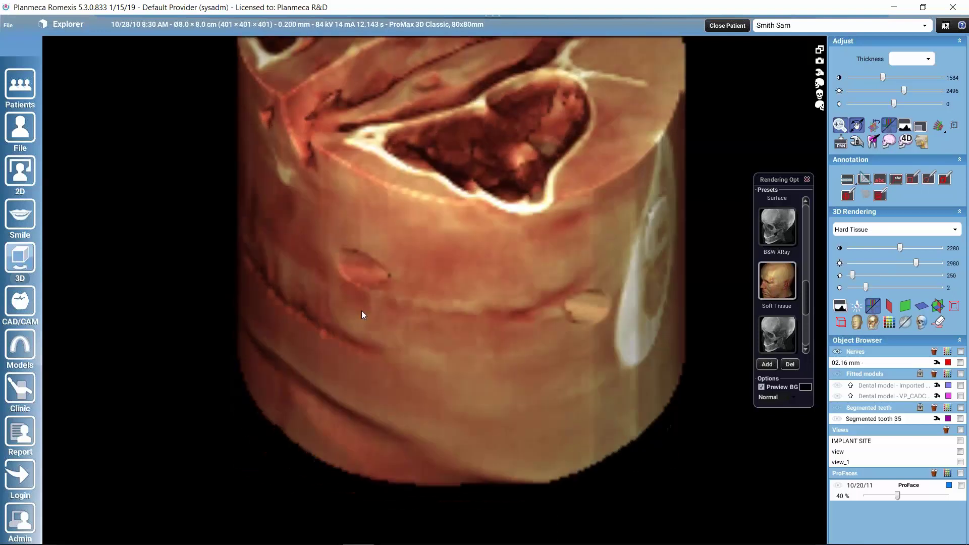
{"action": "left_click_drag", "start_coordinate": [361, 310], "coordinate": [313, 122]}
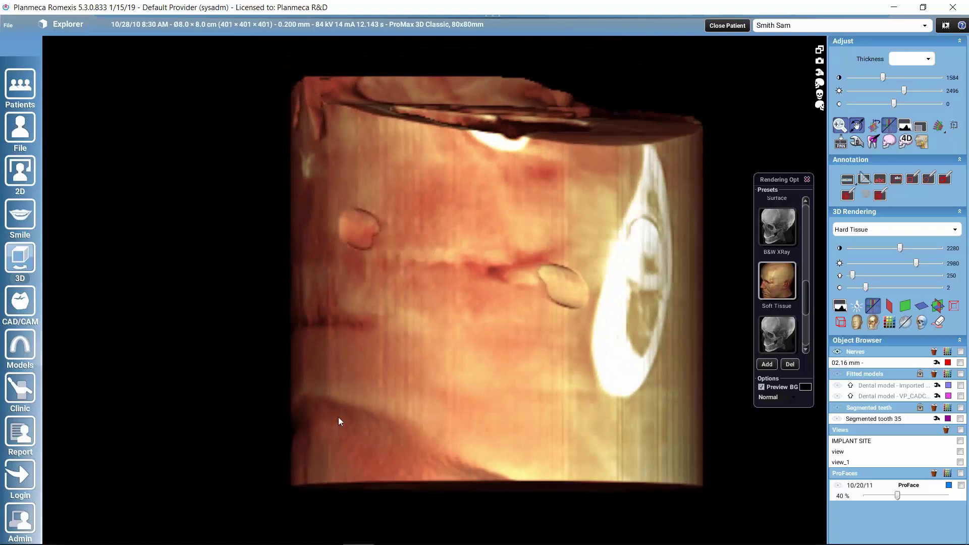
{"action": "left_click_drag", "start_coordinate": [395, 339], "coordinate": [686, 288]}
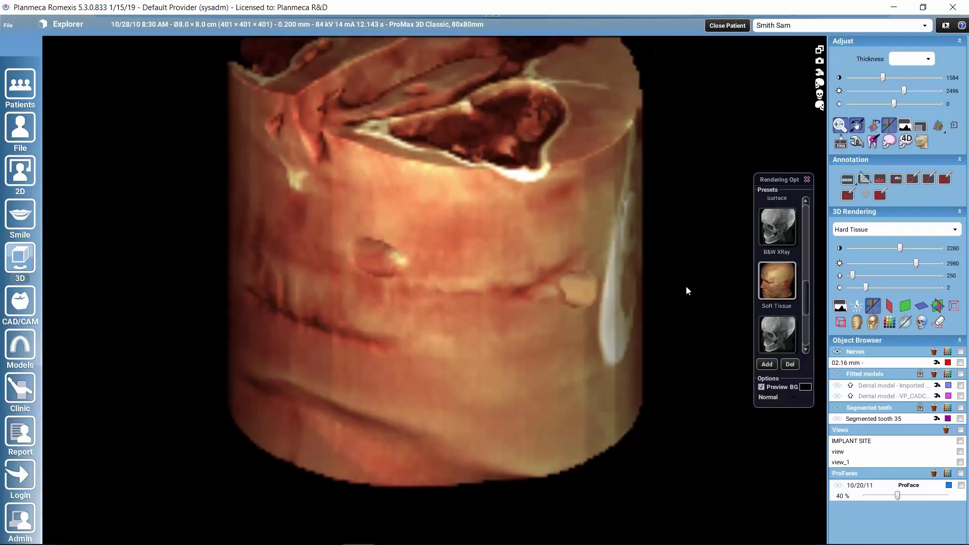
- Apply the XRay Shaded preset to the volume, turn the jaw toward its left side, and close the rendering options
{"action": "mouse_move", "coordinate": [807, 301]}
{"action": "left_mouse_down"}
{"action": "mouse_move", "coordinate": [803, 240]}
{"action": "mouse_move", "coordinate": [801, 249]}
{"action": "left_mouse_up"}
{"action": "scroll", "coordinate": [801, 249], "scroll_direction": "down", "scroll_amount": 1}
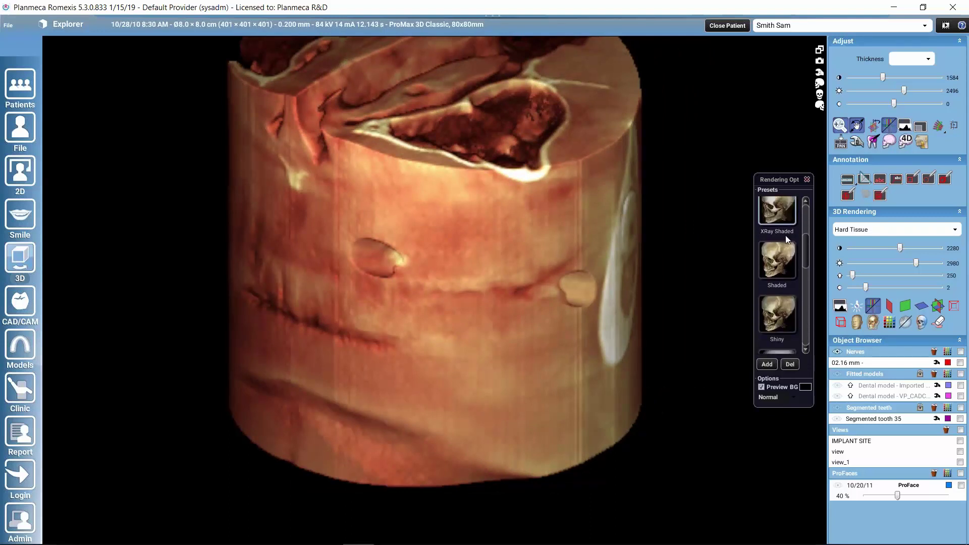
{"action": "left_click", "coordinate": [776, 208]}
{"action": "left_click_drag", "start_coordinate": [389, 339], "coordinate": [465, 359]}
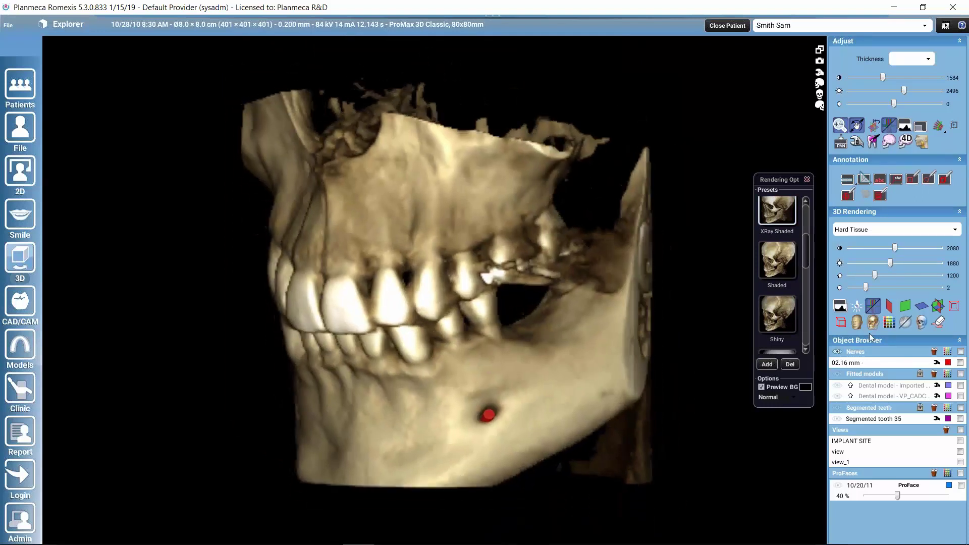
{"action": "left_click", "coordinate": [807, 179]}
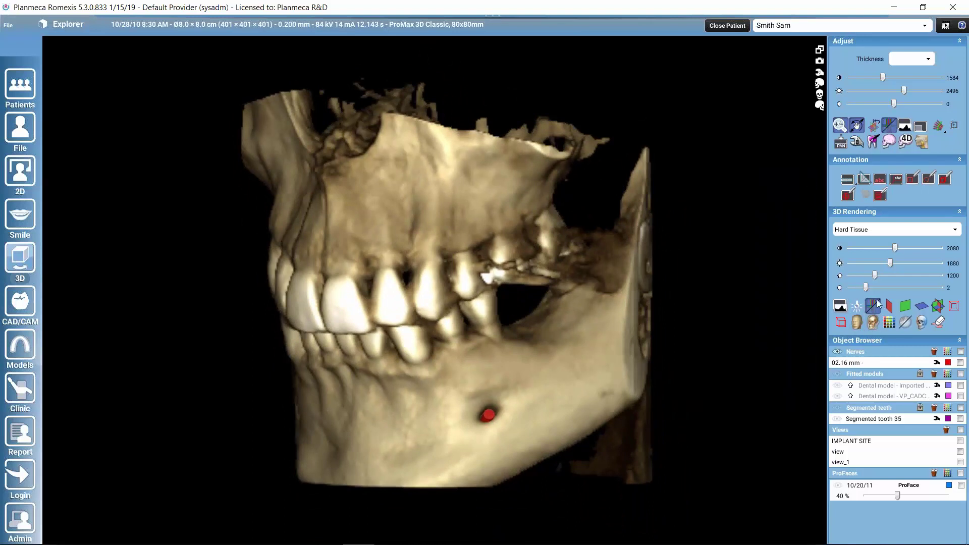
- Show the teal soft tissue surface around the jaw, inspect it from a raised angle, and toggle its display mode
{"action": "left_click", "coordinate": [874, 323]}
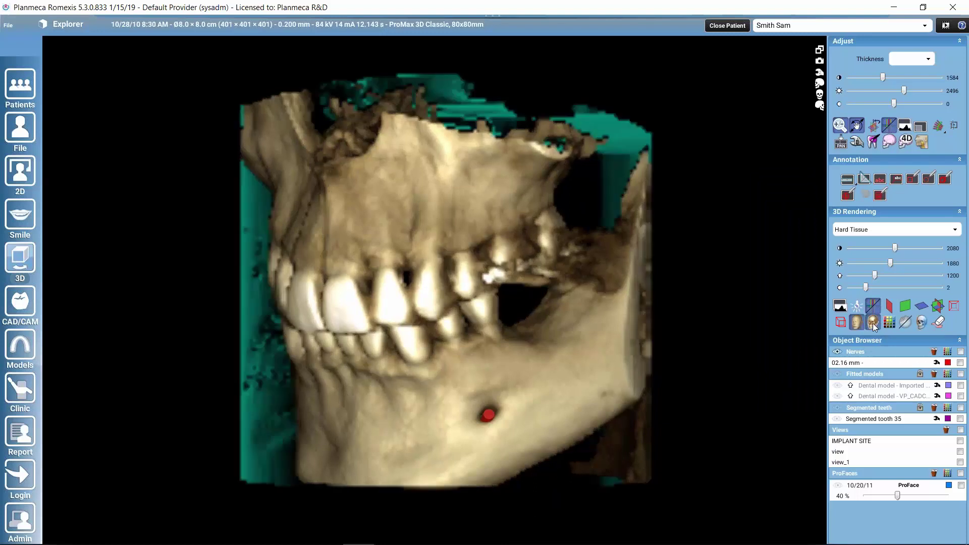
{"action": "left_click_drag", "start_coordinate": [289, 259], "coordinate": [607, 93]}
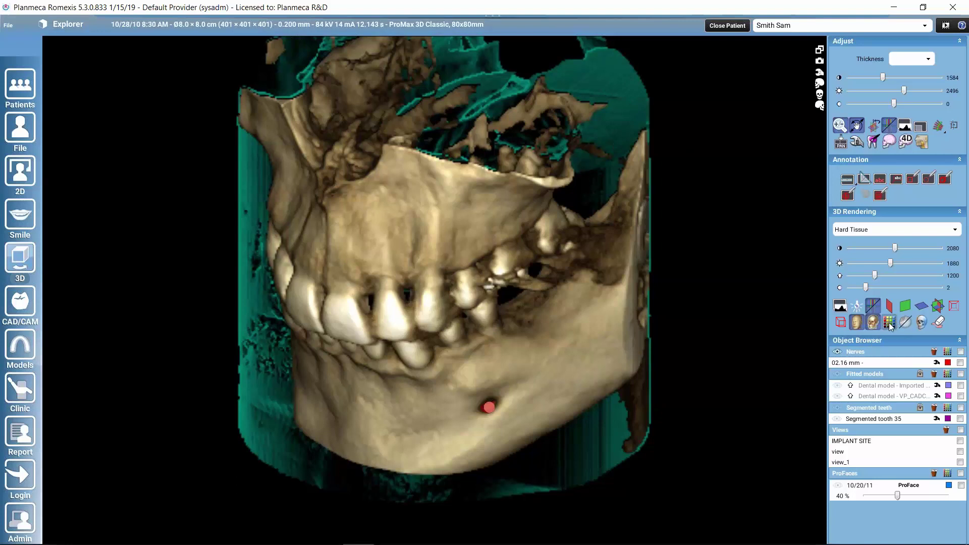
{"action": "left_click", "coordinate": [872, 323]}
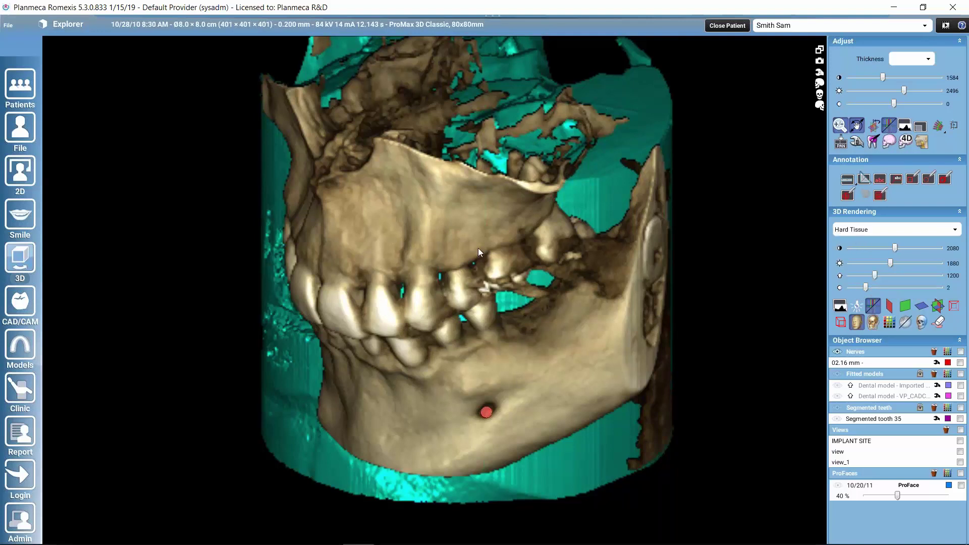
- Raise the hard tissue threshold to 4095 and inspect the teal soft tissue surface from a raised angle
{"action": "left_click_drag", "start_coordinate": [883, 278], "coordinate": [956, 277]}
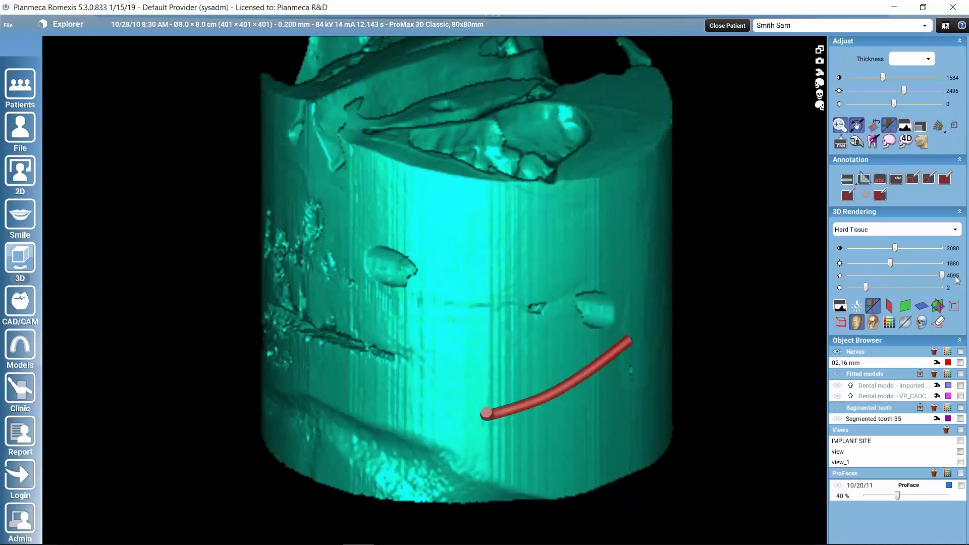
{"action": "left_click_drag", "start_coordinate": [368, 268], "coordinate": [446, 281]}
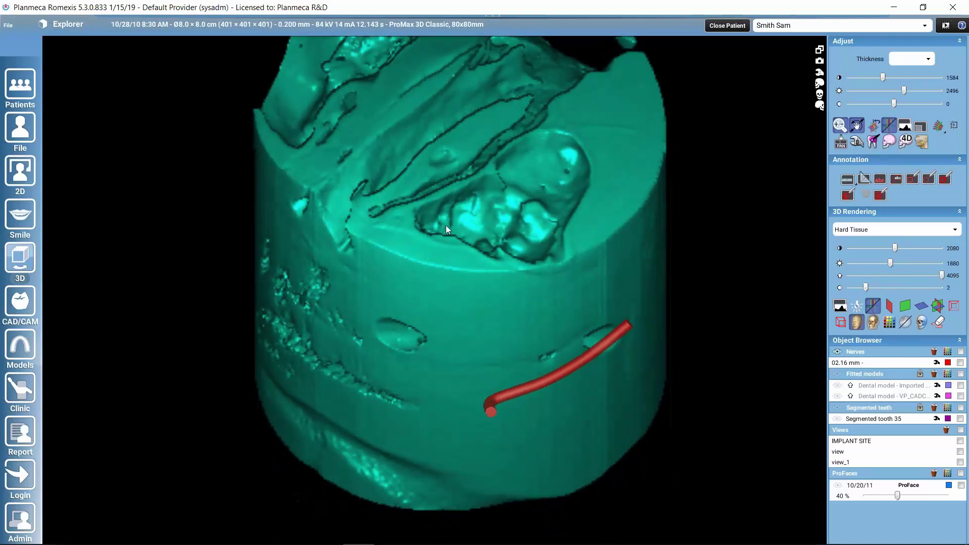
{"action": "left_click_drag", "start_coordinate": [376, 343], "coordinate": [380, 313]}
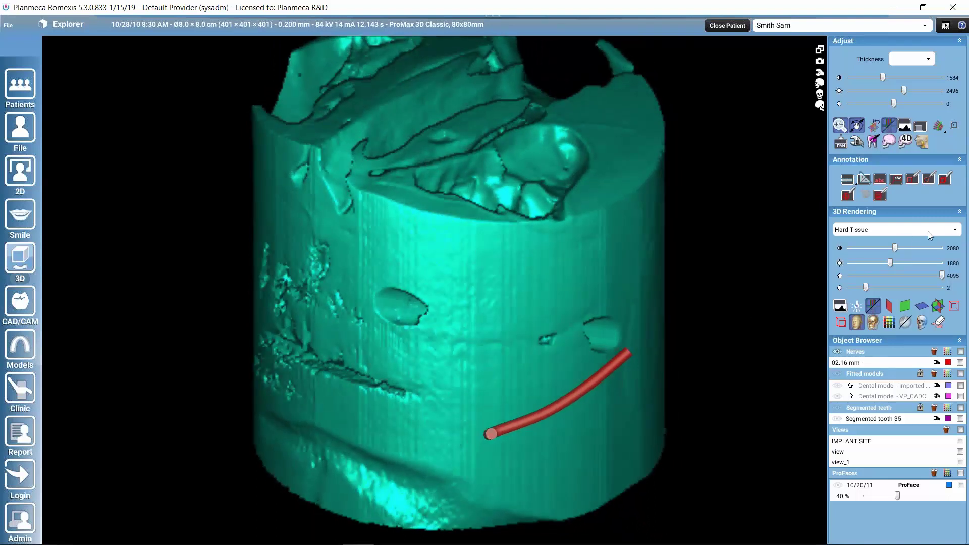
- Check the Soft Tissue rendering settings, return to Hard Tissue and set its threshold to 1229
{"action": "left_click", "coordinate": [955, 230]}
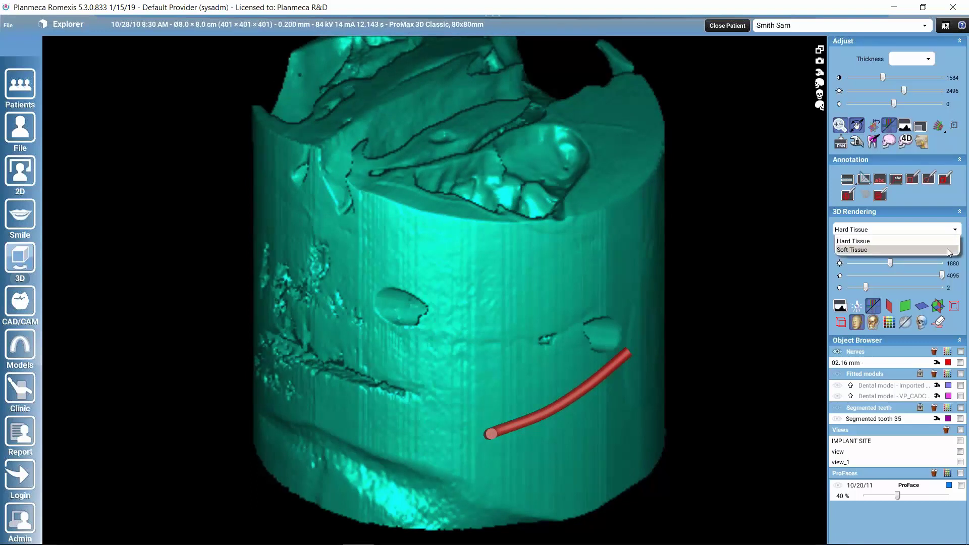
{"action": "left_click", "coordinate": [949, 250]}
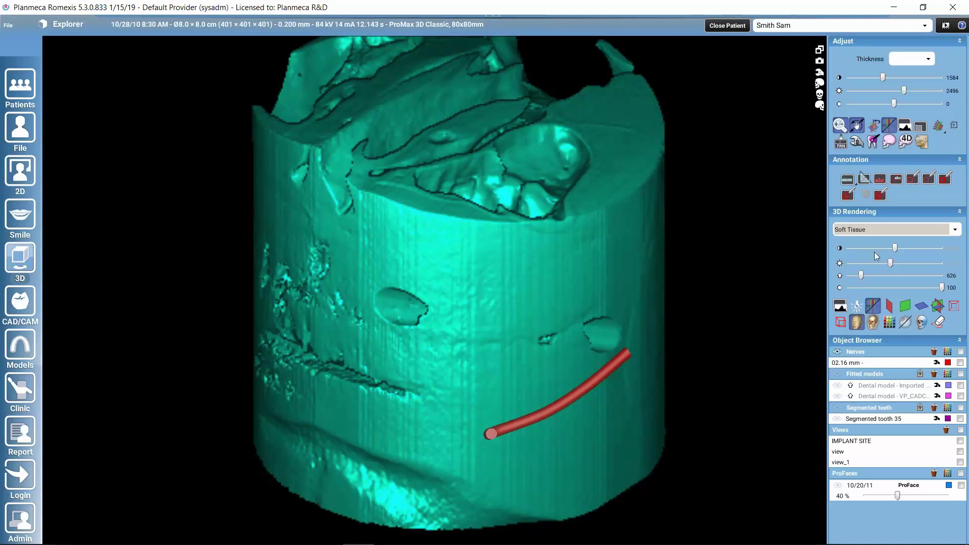
{"action": "left_click", "coordinate": [956, 229]}
{"action": "left_click", "coordinate": [944, 241]}
{"action": "left_click_drag", "start_coordinate": [940, 280], "coordinate": [874, 274]}
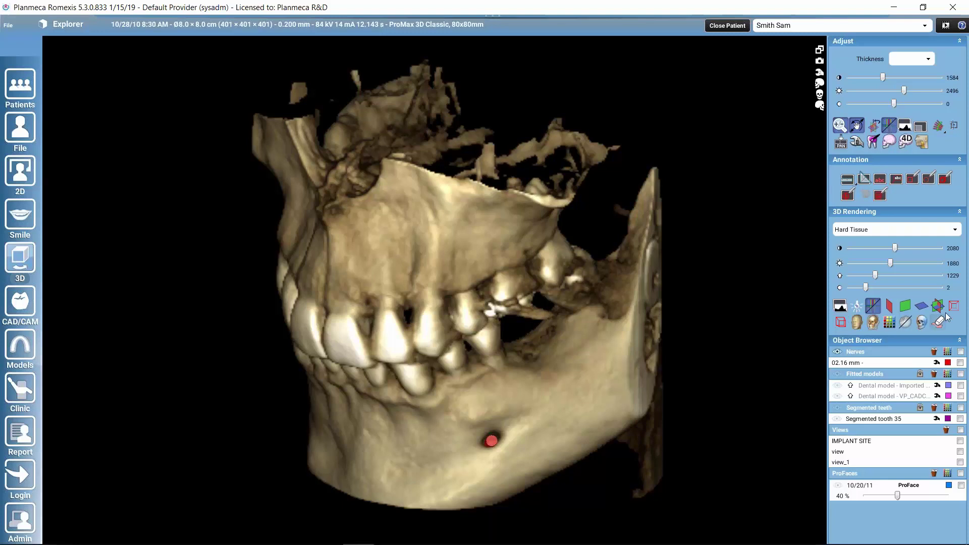
- Toggle the surface lighting effect on the 3D volume and nudge the jaw to compare its shading
{"action": "left_click", "coordinate": [857, 306]}
{"action": "mouse_move", "coordinate": [662, 306]}
{"action": "left_mouse_down"}
{"action": "mouse_move", "coordinate": [281, 320]}
{"action": "mouse_move", "coordinate": [623, 289]}
{"action": "mouse_move", "coordinate": [800, 288]}
{"action": "mouse_move", "coordinate": [671, 296]}
{"action": "left_mouse_up"}
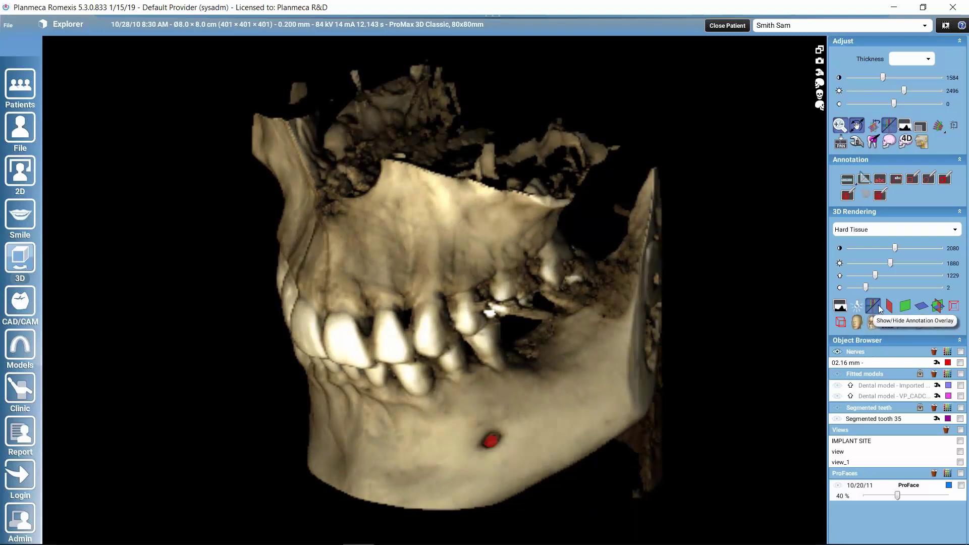
- Show the sagittal, coronal and axial planes through the jaw, view them at an angle, hide them and toggle the axial plane alone
{"action": "left_click", "coordinate": [938, 306]}
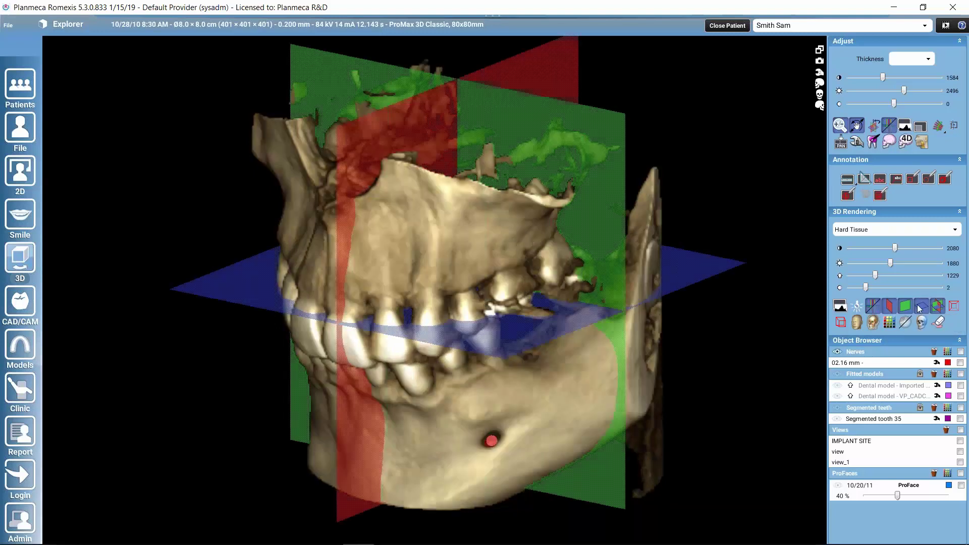
{"action": "left_click_drag", "start_coordinate": [491, 301], "coordinate": [566, 343]}
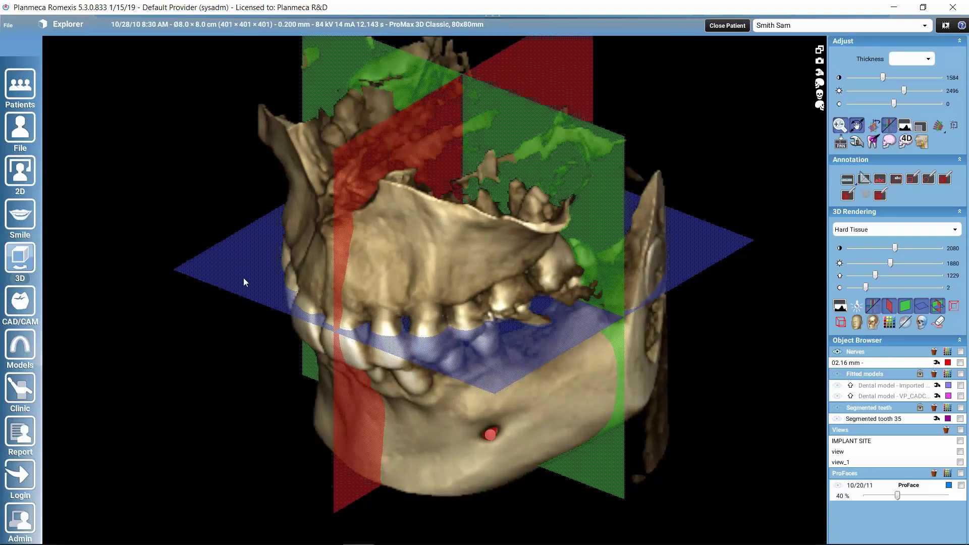
{"action": "left_click", "coordinate": [938, 306]}
{"action": "left_click", "coordinate": [919, 307]}
{"action": "left_click", "coordinate": [919, 307]}
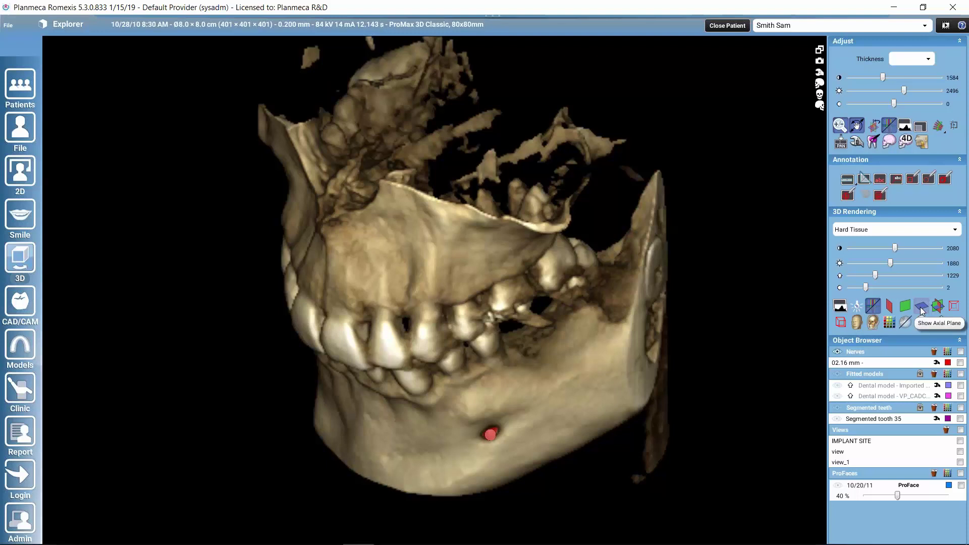
- Display the bounding box around the volume while rotating it, hide the box and turn the jaw to face front
{"action": "left_click", "coordinate": [954, 306]}
{"action": "left_click_drag", "start_coordinate": [525, 325], "coordinate": [459, 224]}
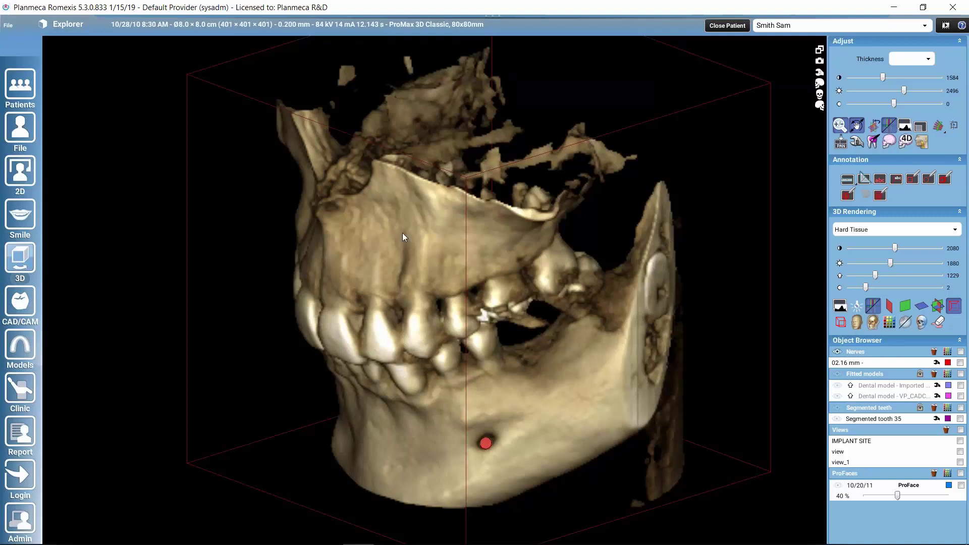
{"action": "left_click", "coordinate": [954, 306]}
{"action": "left_click_drag", "start_coordinate": [519, 371], "coordinate": [809, 329]}
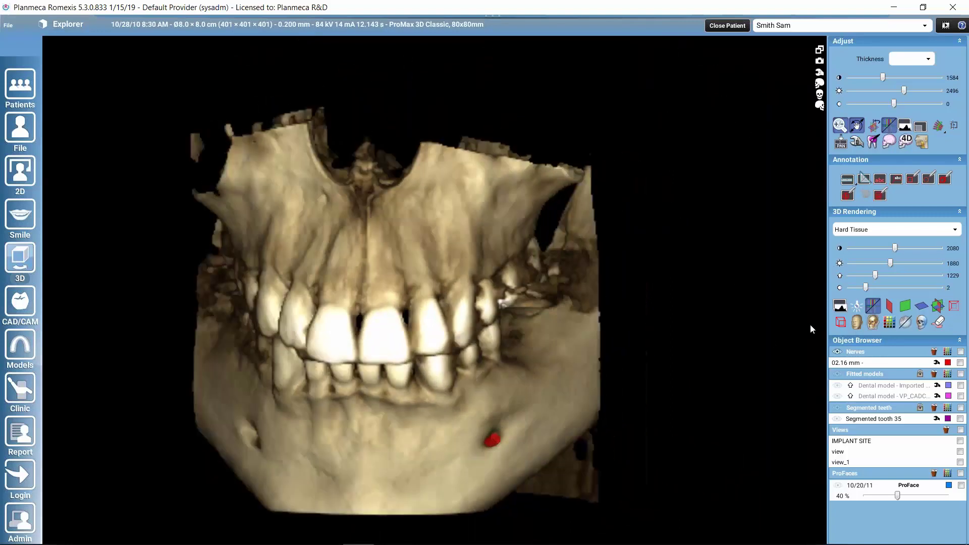
- Toggle perspective projection of the 3D volume on and off to compare it with the flat projection
{"action": "left_click", "coordinate": [840, 321]}
{"action": "left_click_drag", "start_coordinate": [469, 372], "coordinate": [427, 386]}
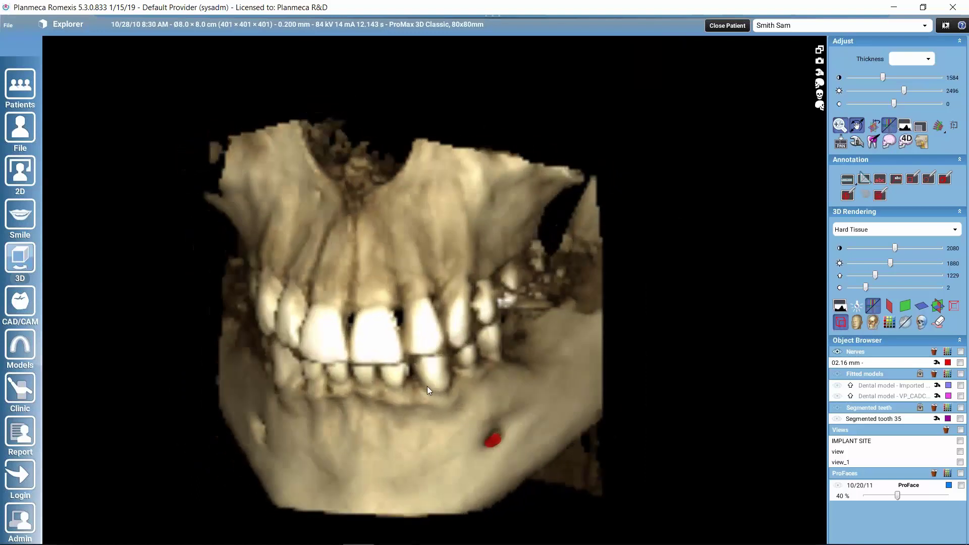
{"action": "left_click", "coordinate": [837, 325]}
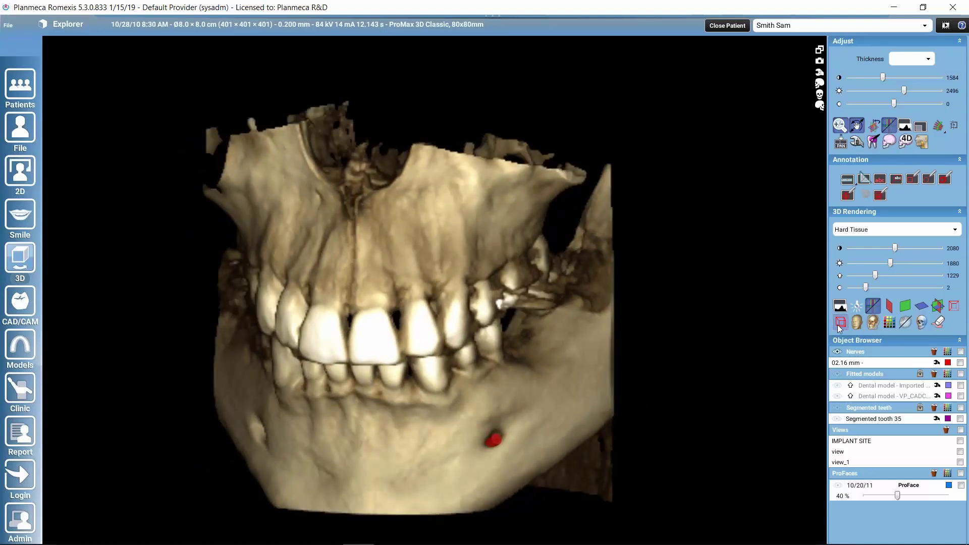
{"action": "left_click", "coordinate": [837, 325]}
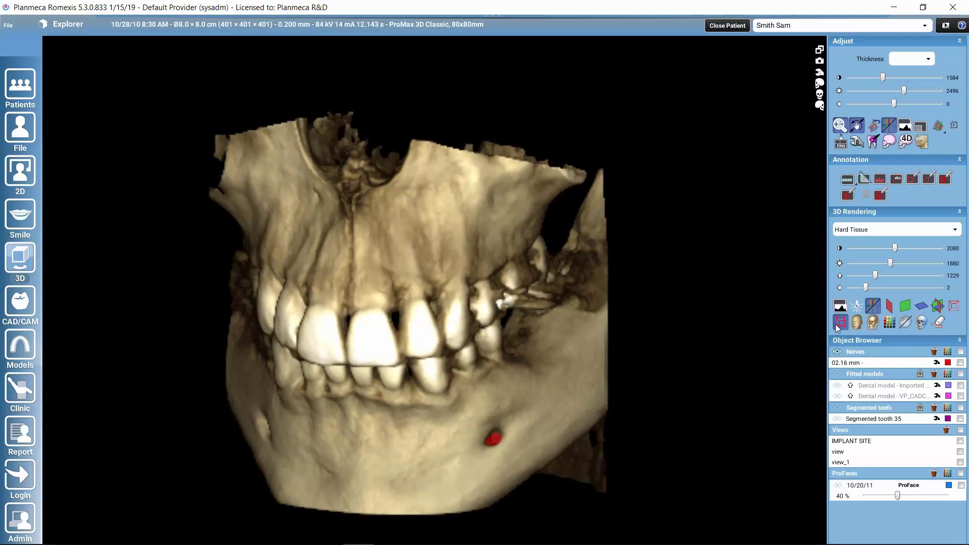
{"action": "left_click", "coordinate": [837, 322]}
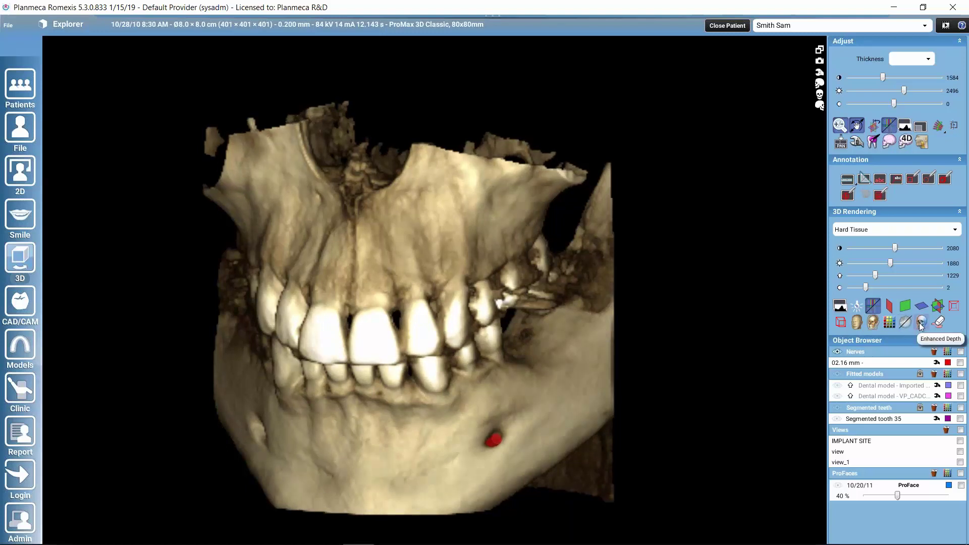
- Apply Enhanced Depth coloring to the volume, rotate to the left side of the jaw to examine it, and switch it off
{"action": "left_click", "coordinate": [920, 323]}
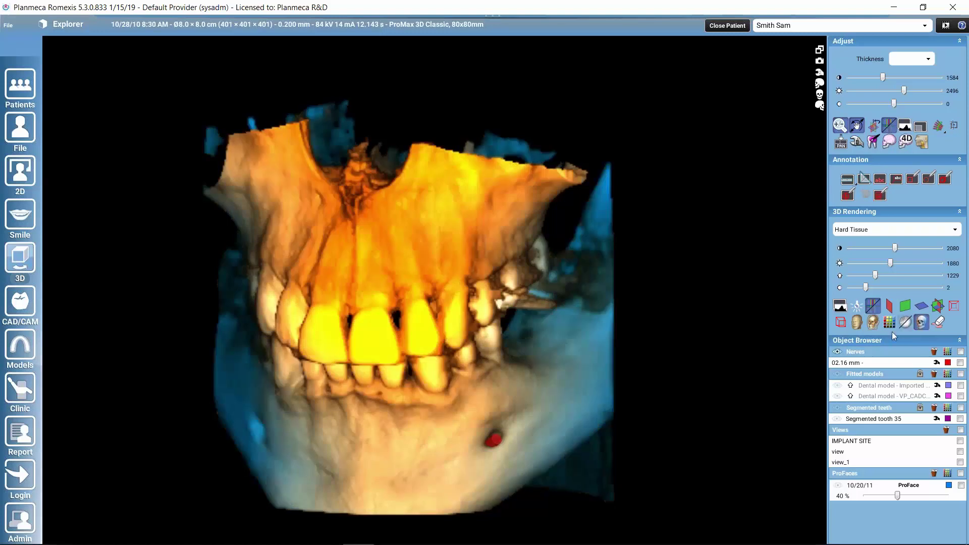
{"action": "left_click_drag", "start_coordinate": [407, 402], "coordinate": [442, 233]}
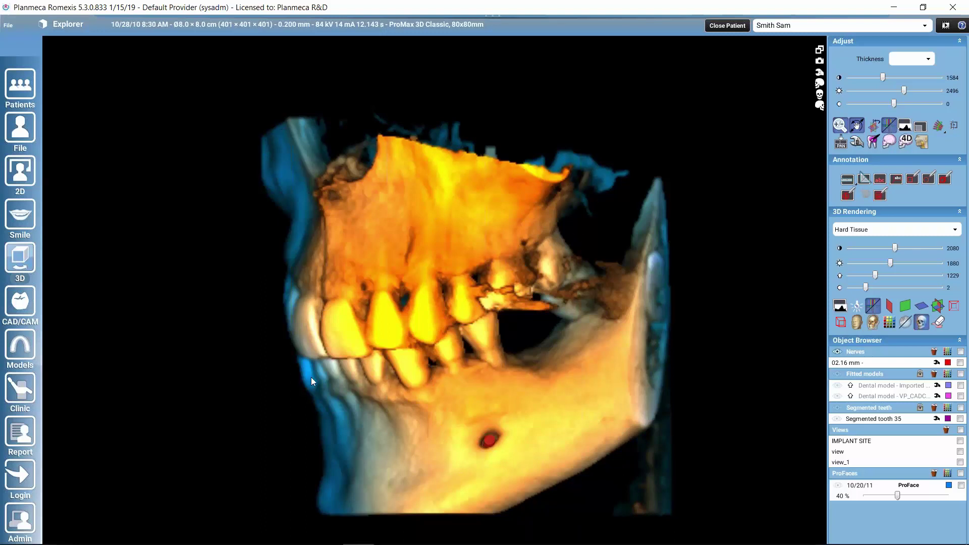
{"action": "left_click_drag", "start_coordinate": [459, 389], "coordinate": [388, 389]}
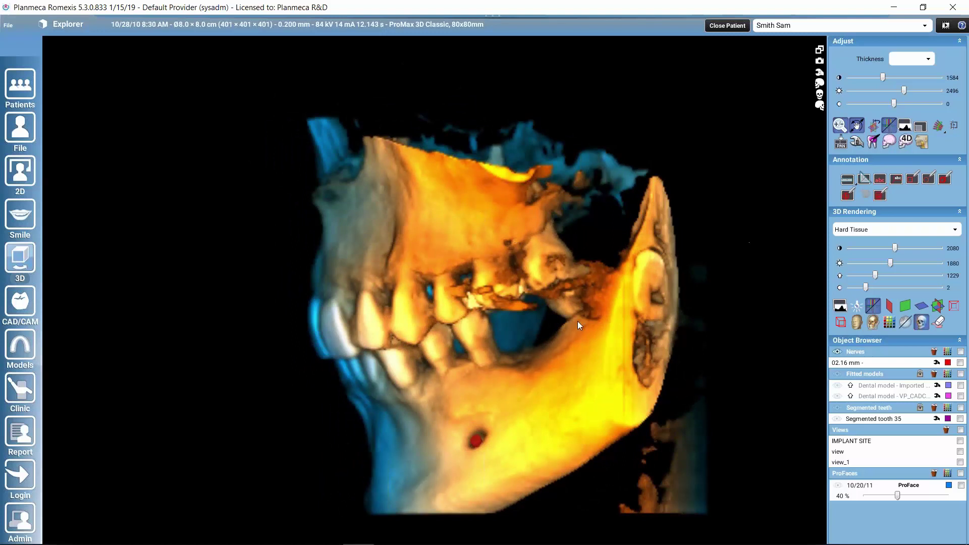
{"action": "left_click", "coordinate": [921, 323]}
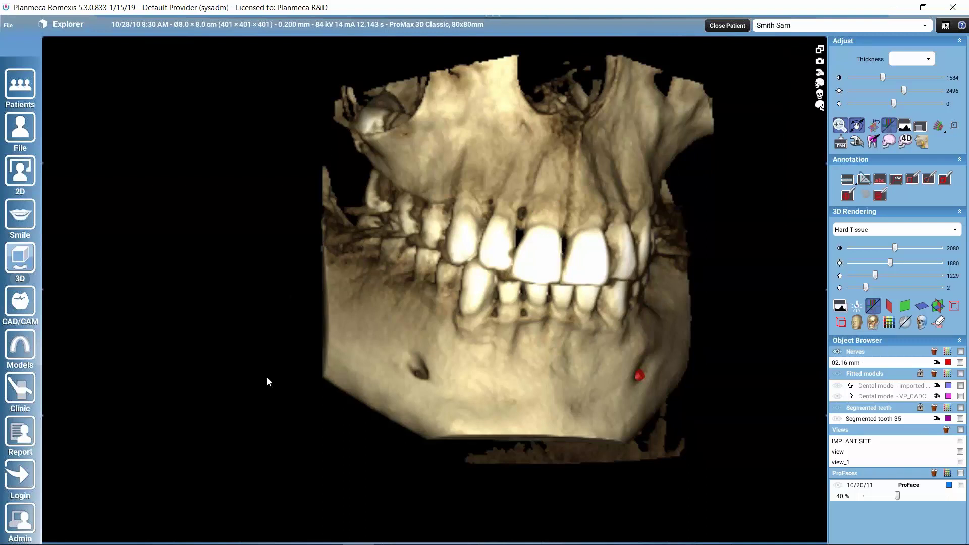
- Set the rendering background to a blue-to-white gradient in the rendering options, close them and turn the jaw slightly
{"action": "left_click", "coordinate": [819, 76]}
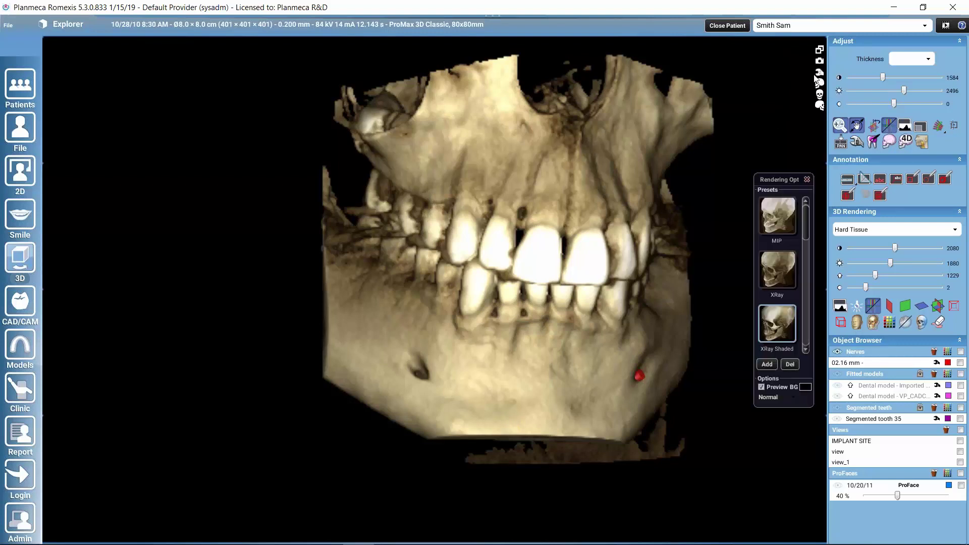
{"action": "left_click_drag", "start_coordinate": [806, 221], "coordinate": [806, 235]}
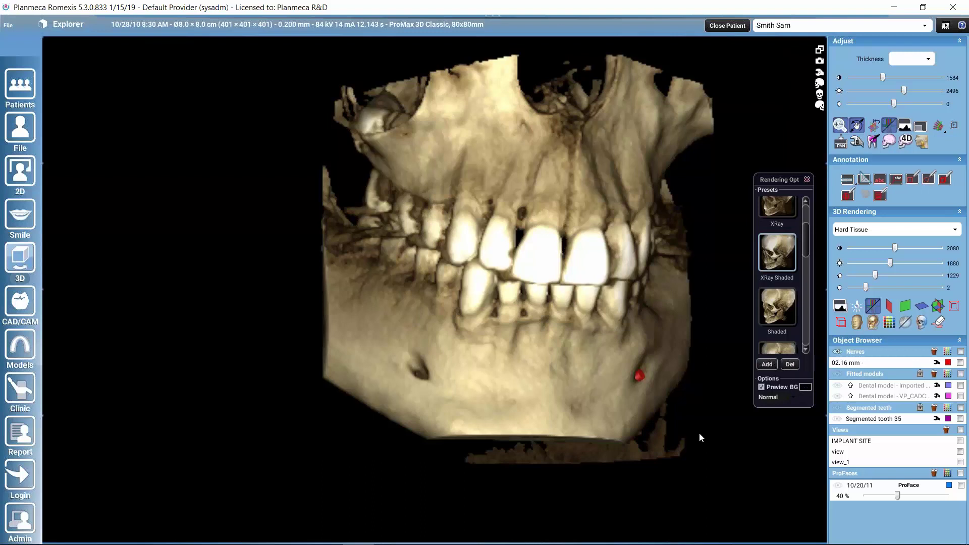
{"action": "left_click", "coordinate": [805, 386]}
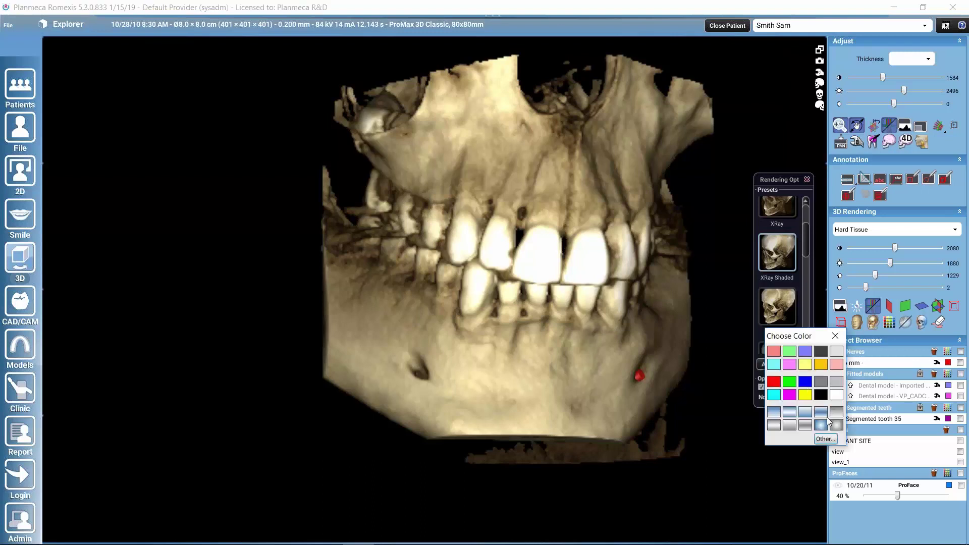
{"action": "left_click", "coordinate": [774, 413]}
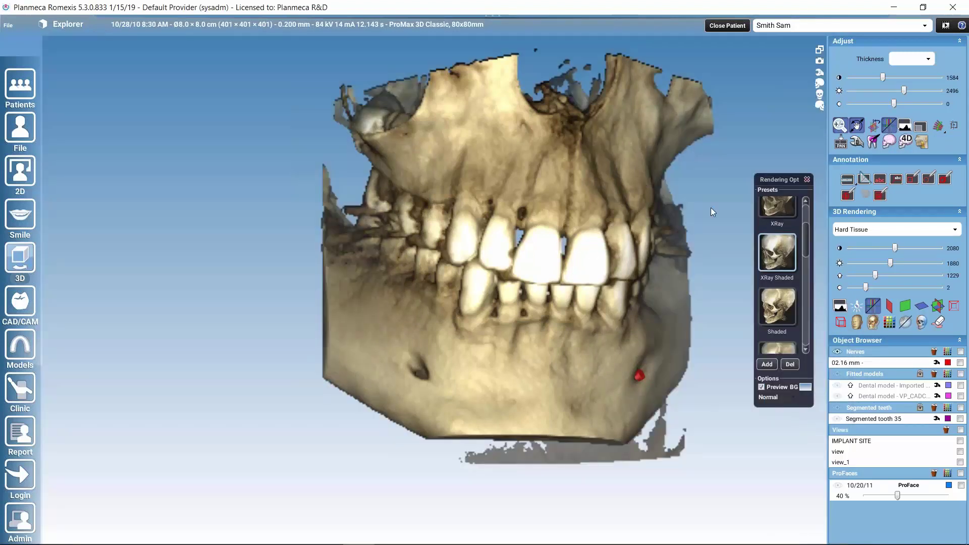
{"action": "left_click", "coordinate": [807, 180]}
{"action": "left_click_drag", "start_coordinate": [423, 377], "coordinate": [442, 360]}
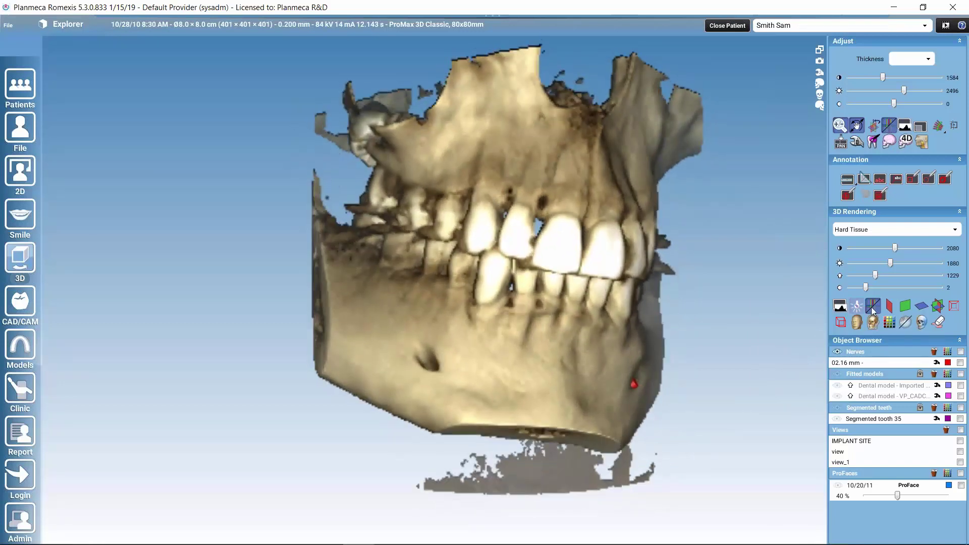
- Use Clean Rendering to erase the stray fragments beside the teeth on both sides of the jaw
{"action": "left_click", "coordinate": [938, 323]}
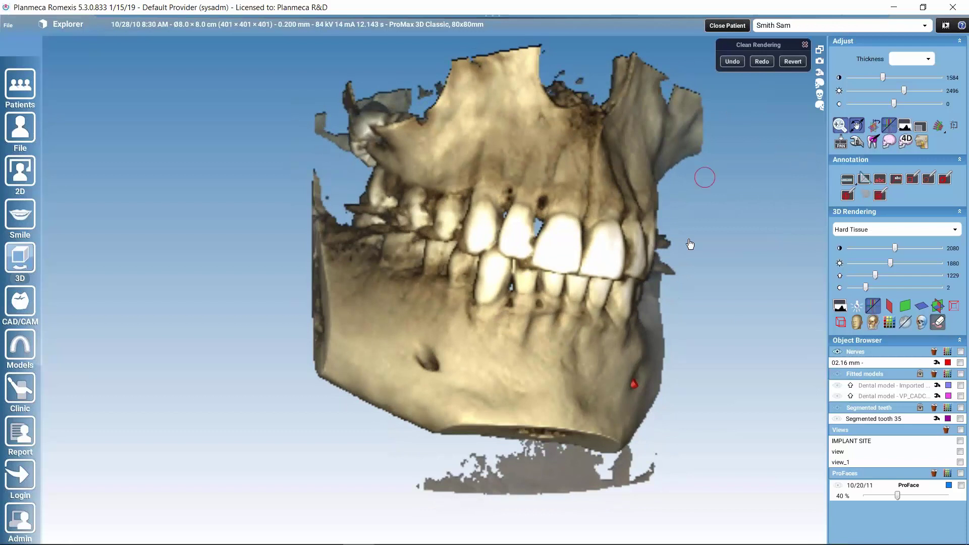
{"action": "left_click_drag", "start_coordinate": [671, 277], "coordinate": [675, 211]}
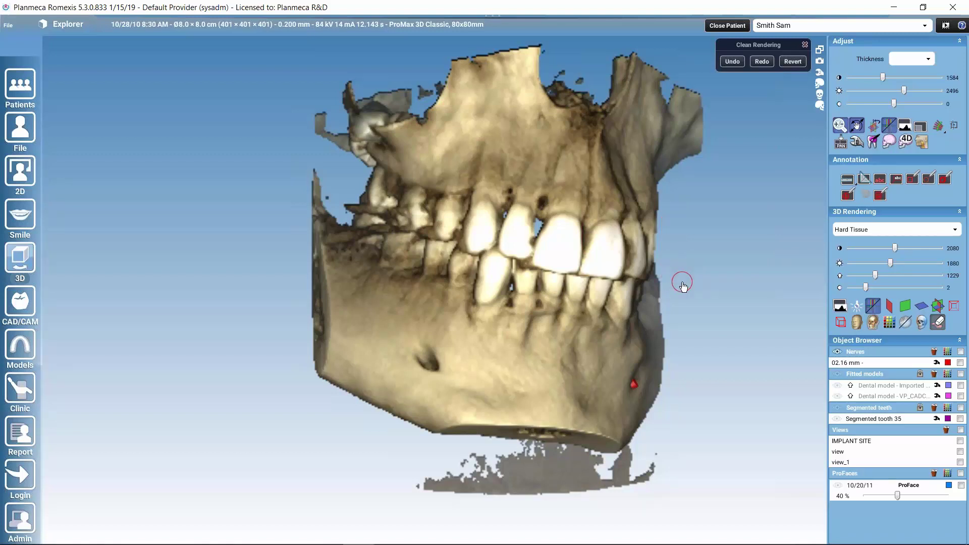
{"action": "mouse_move", "coordinate": [724, 350]}
{"action": "left_mouse_down"}
{"action": "mouse_move", "coordinate": [604, 363]}
{"action": "mouse_move", "coordinate": [555, 354]}
{"action": "mouse_move", "coordinate": [714, 409]}
{"action": "mouse_move", "coordinate": [338, 272]}
{"action": "left_mouse_up"}
{"action": "left_click", "coordinate": [333, 217]}
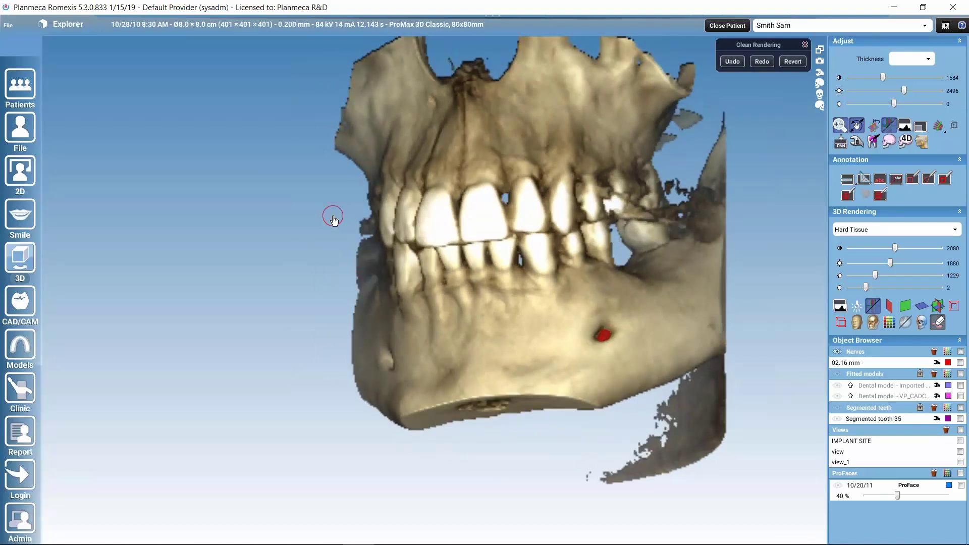
{"action": "left_click", "coordinate": [359, 217]}
- Try erasing a spot on the lower jaw near the chin, undo that erasure and close Clean Rendering
{"action": "left_click", "coordinate": [422, 392]}
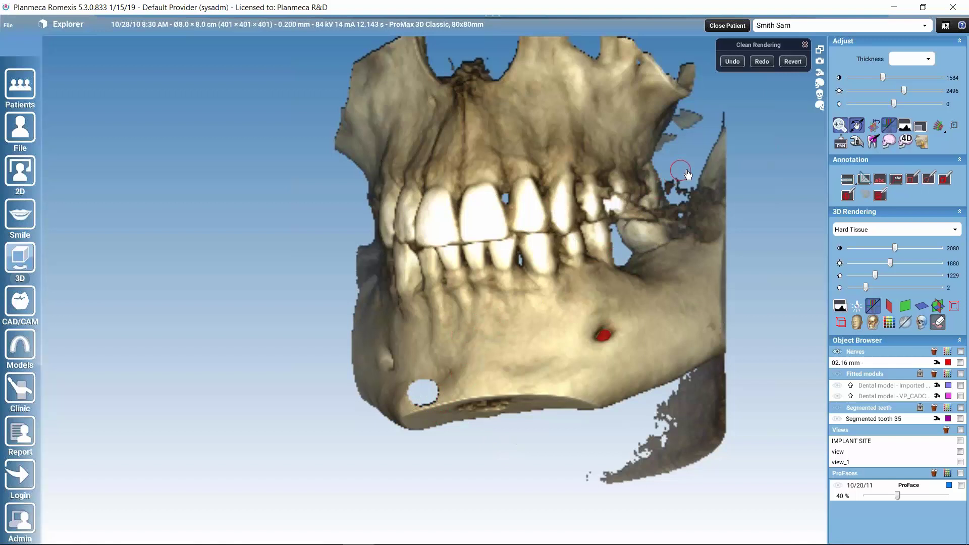
{"action": "left_click", "coordinate": [732, 63]}
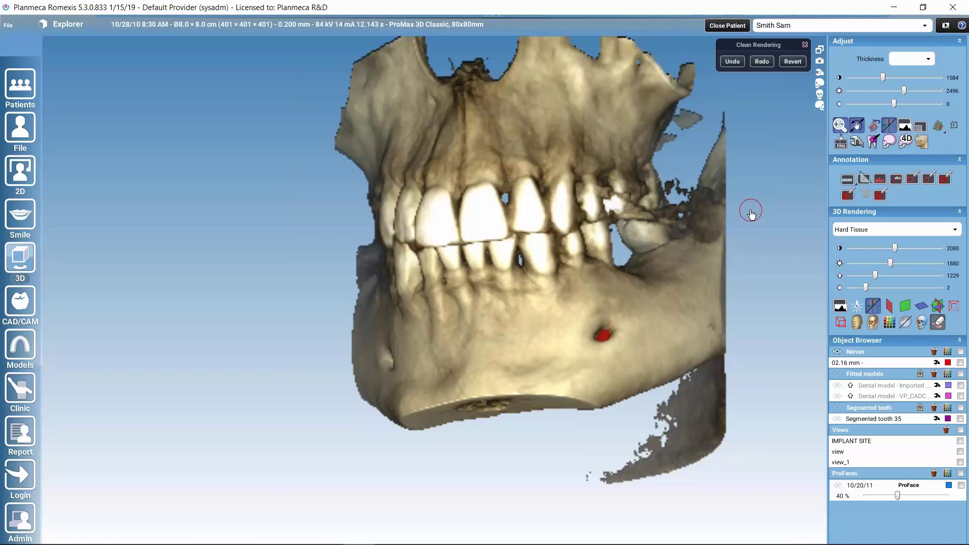
{"action": "left_click", "coordinate": [805, 44]}
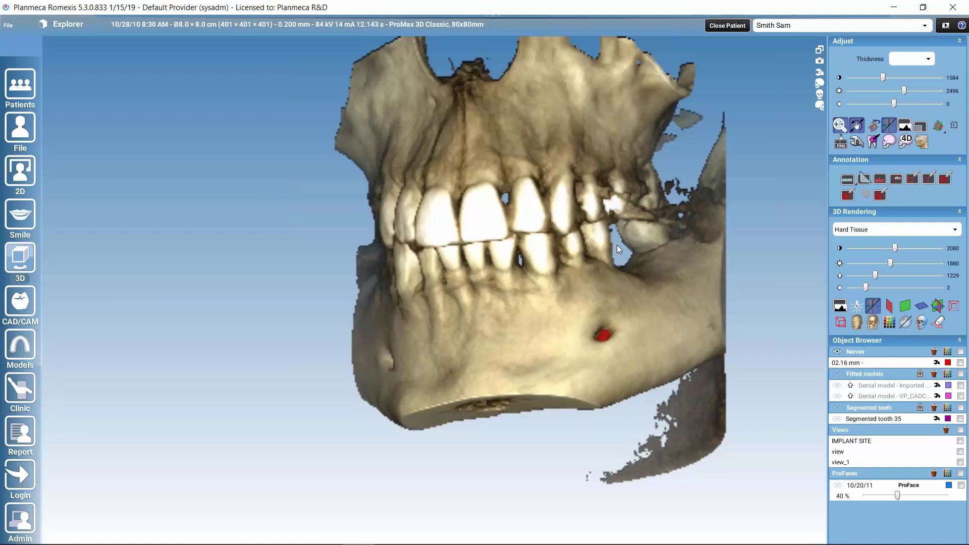
- Return to the four-view layout and crop the rendered volume to the front teeth with a box in the sagittal view
{"action": "left_click", "coordinate": [819, 49]}
{"action": "left_click_drag", "start_coordinate": [673, 409], "coordinate": [658, 425]}
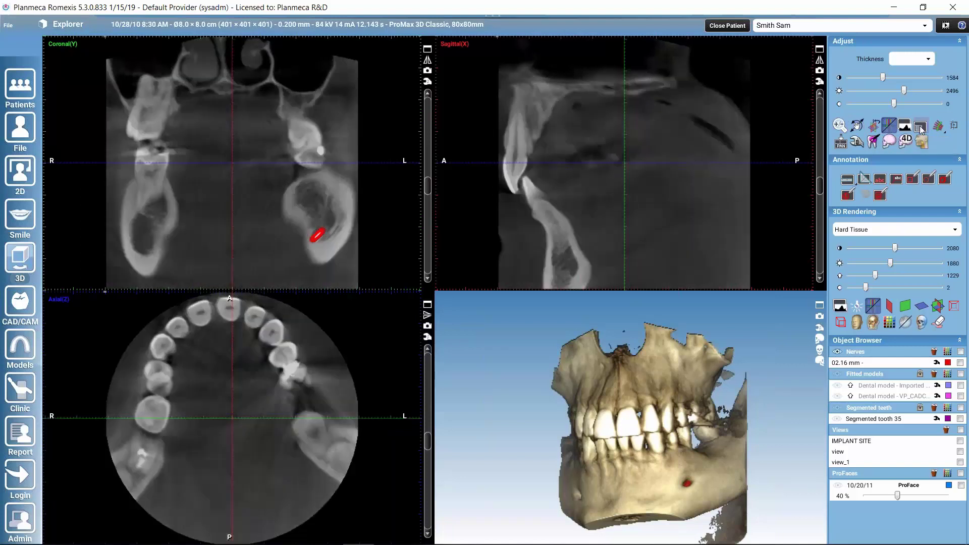
{"action": "left_click", "coordinate": [499, 102]}
{"action": "left_click_drag", "start_coordinate": [507, 120], "coordinate": [573, 242]}
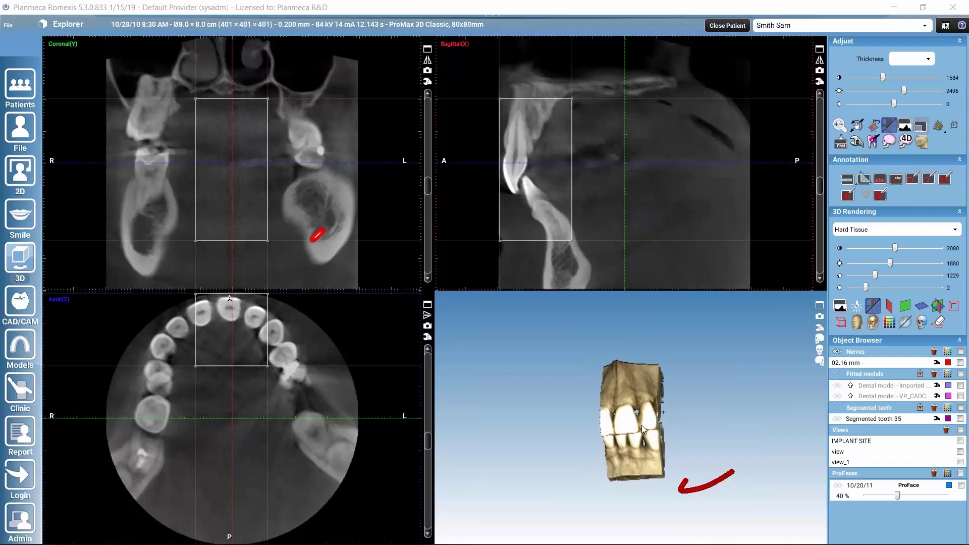
- Turn the cropped volume sideways and widen the crop box in the coronal view toward the patient's left nerve canal
{"action": "left_click_drag", "start_coordinate": [640, 425], "coordinate": [655, 374]}
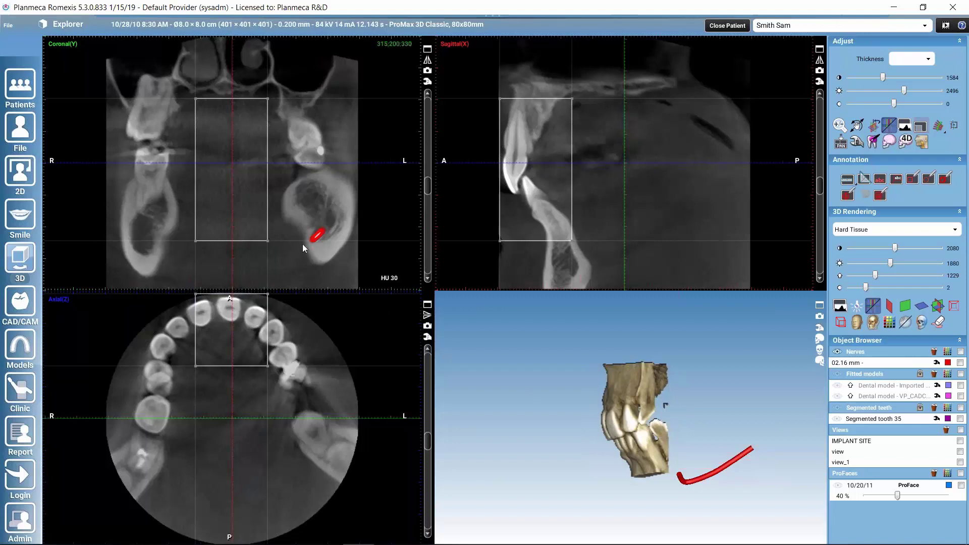
{"action": "left_click_drag", "start_coordinate": [267, 241], "coordinate": [319, 235]}
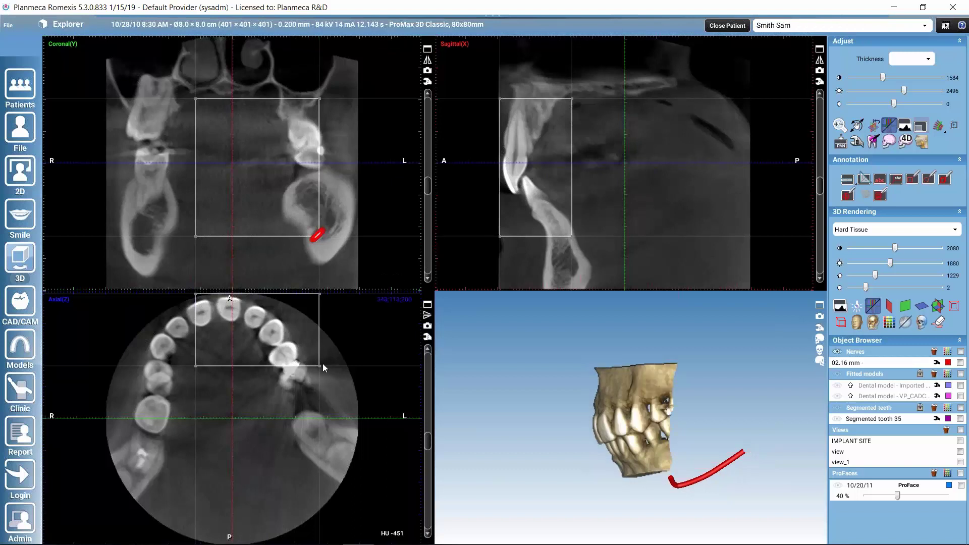
- Extend the crop box backward in the axial view past the patient's left premolars and leave the crop tool
{"action": "left_click_drag", "start_coordinate": [320, 366], "coordinate": [328, 396]}
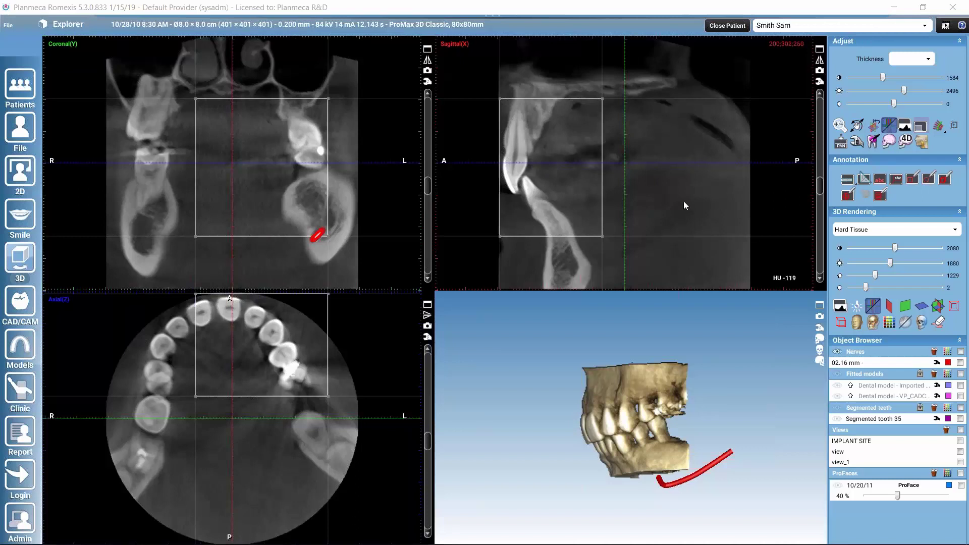
{"action": "mouse_move", "coordinate": [501, 12]}
{"action": "left_click", "coordinate": [920, 126]}
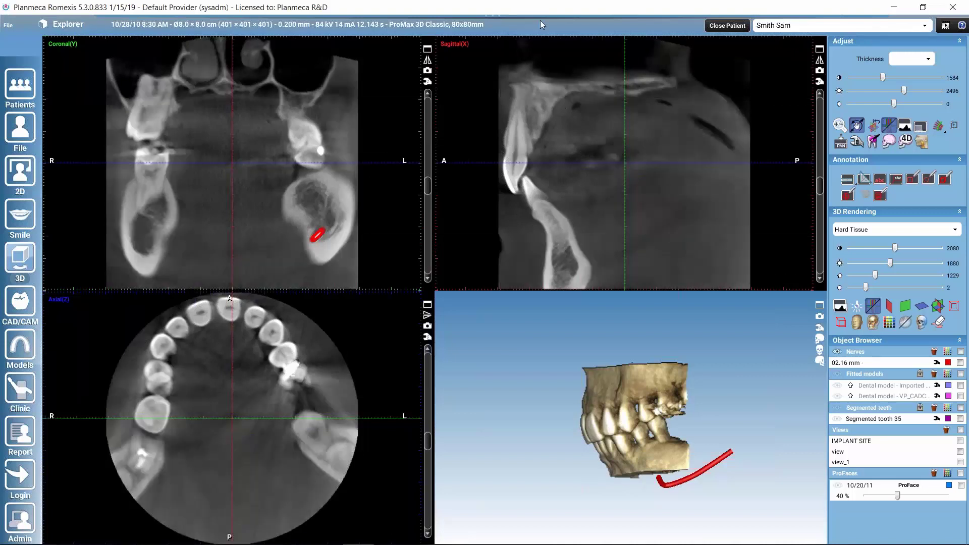
- Reset the view to restore the uncropped volume and rotate the 3D rendering toward the patient's left side
{"action": "mouse_move", "coordinate": [541, 24]}
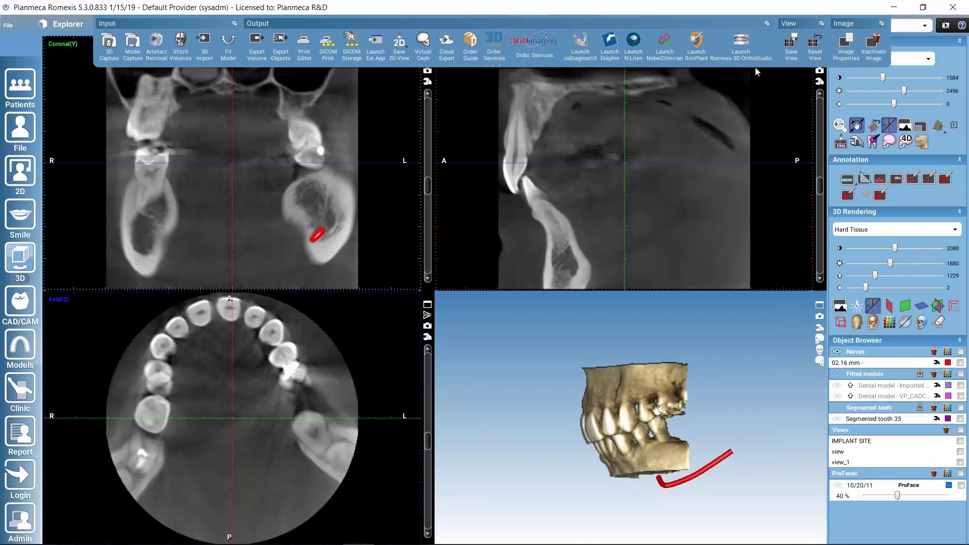
{"action": "left_click", "coordinate": [816, 47]}
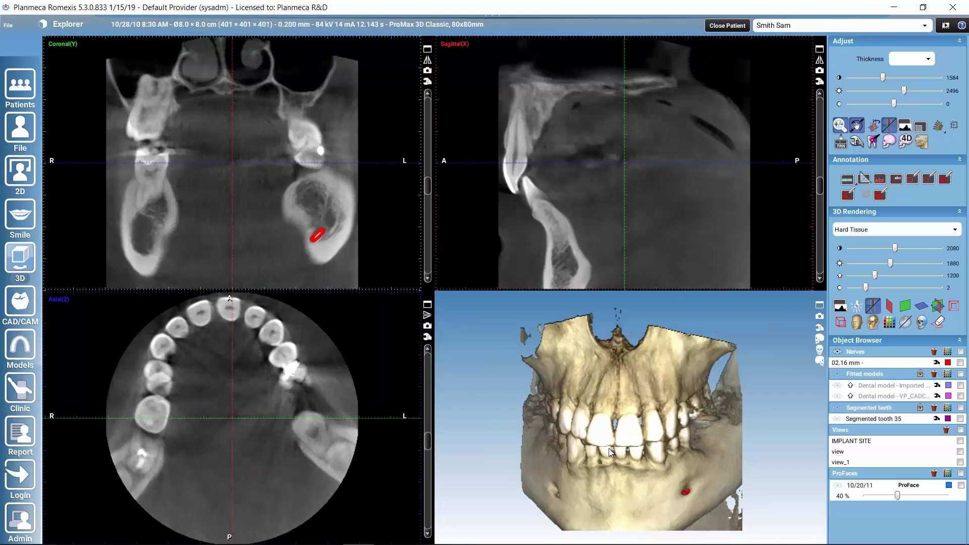
{"action": "left_click_drag", "start_coordinate": [614, 447], "coordinate": [619, 445]}
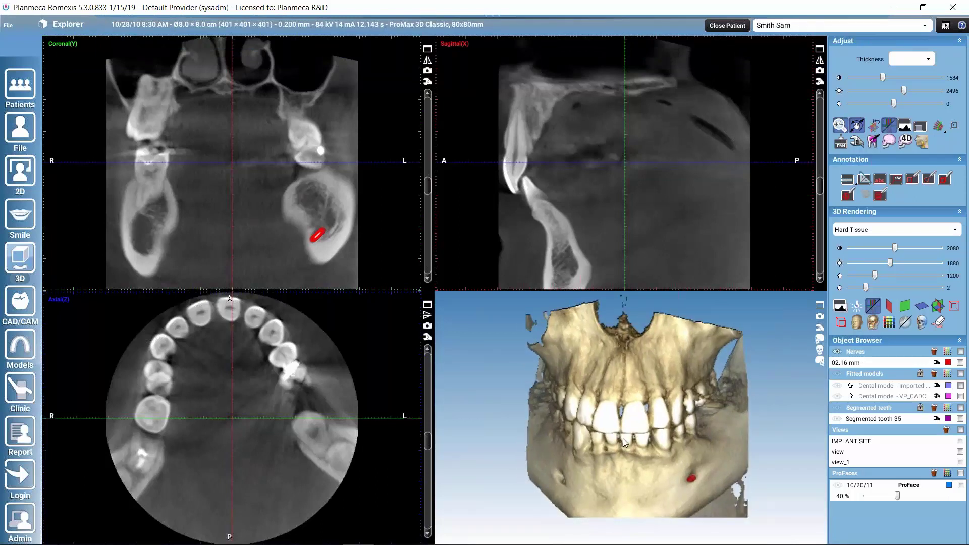
{"action": "left_click_drag", "start_coordinate": [640, 468], "coordinate": [562, 479]}
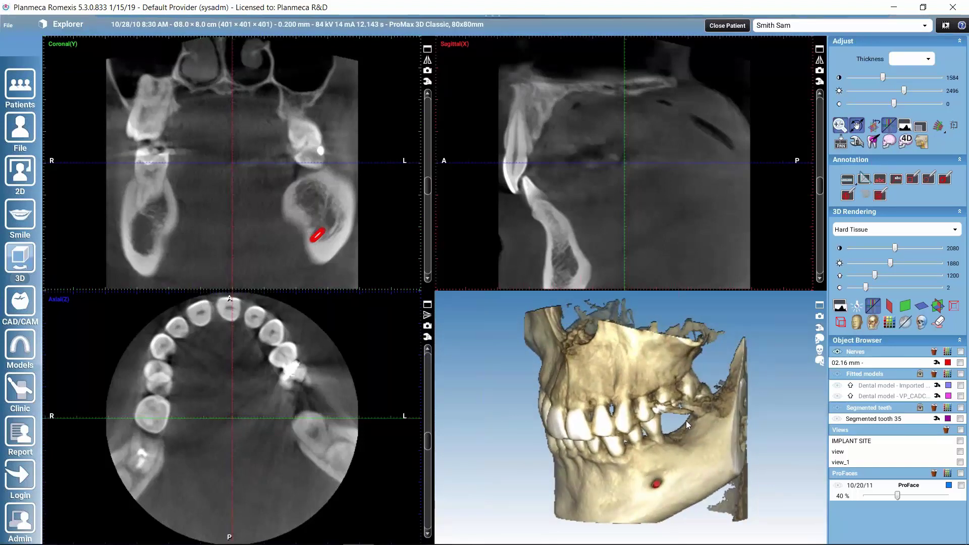
- Show all fitted models and segmented teeth on the rendering, switching the fitted models off and on again for comparison
{"action": "left_click", "coordinate": [838, 374]}
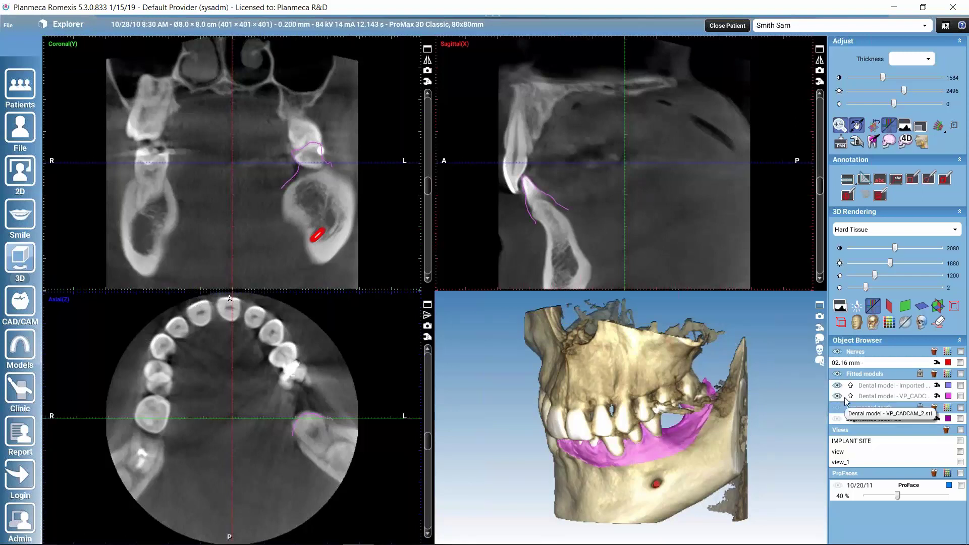
{"action": "left_click", "coordinate": [837, 408]}
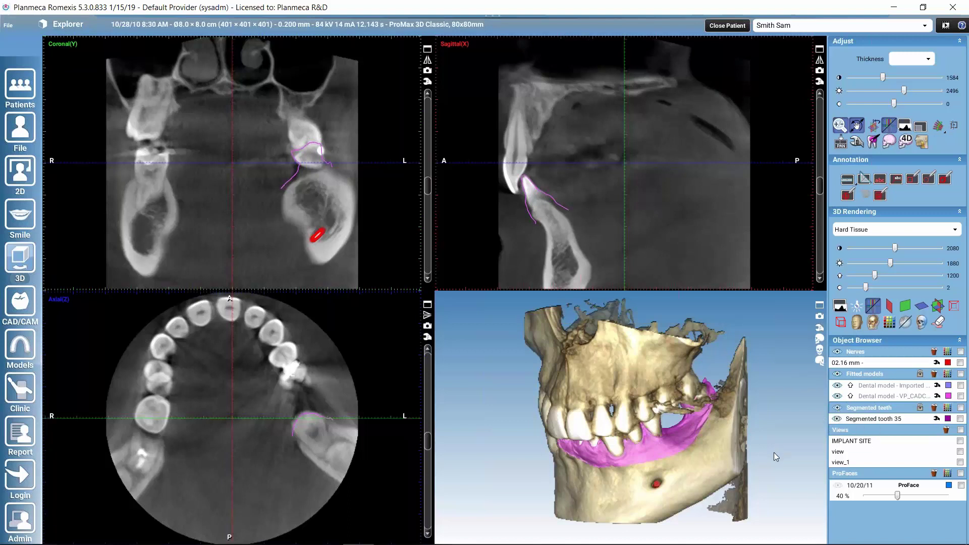
{"action": "left_click_drag", "start_coordinate": [642, 491], "coordinate": [691, 450]}
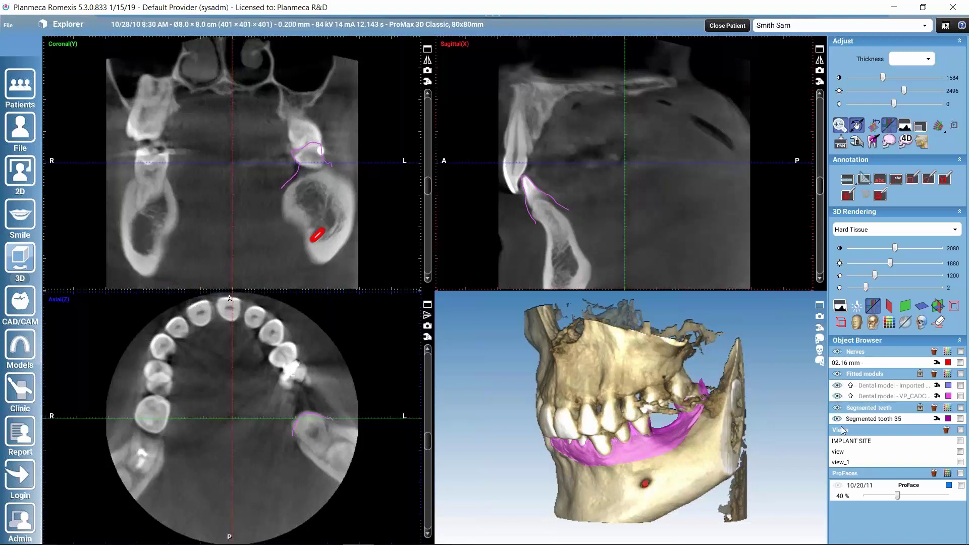
{"action": "left_click", "coordinate": [837, 375]}
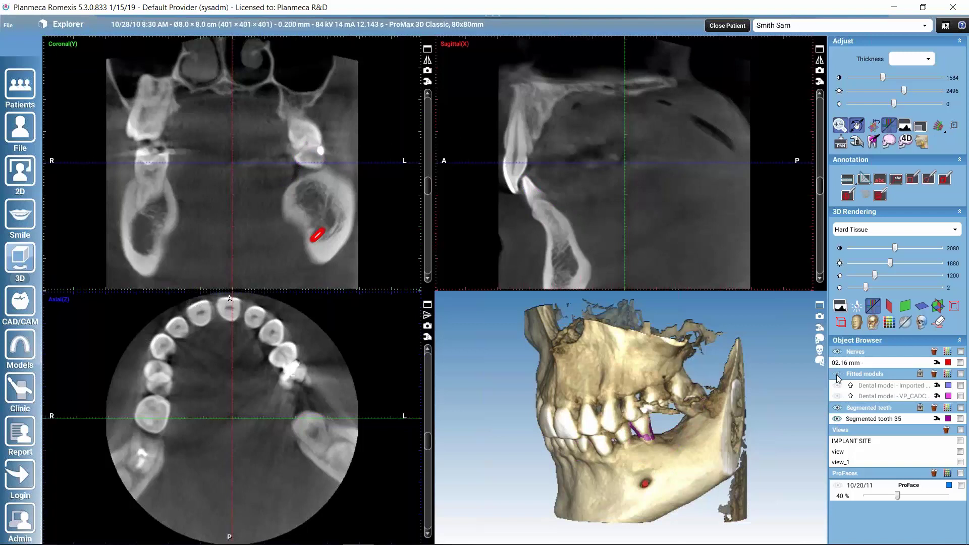
{"action": "left_click", "coordinate": [837, 375]}
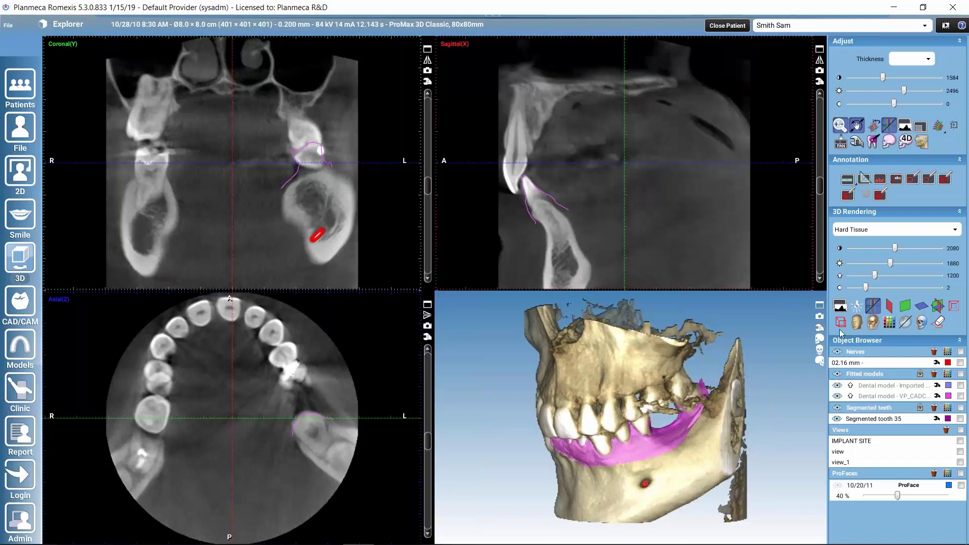
- Toggle all added objects in the 3D rendering off and on, and show and hide the 10/20/11 ProFace
{"action": "left_click", "coordinate": [873, 305]}
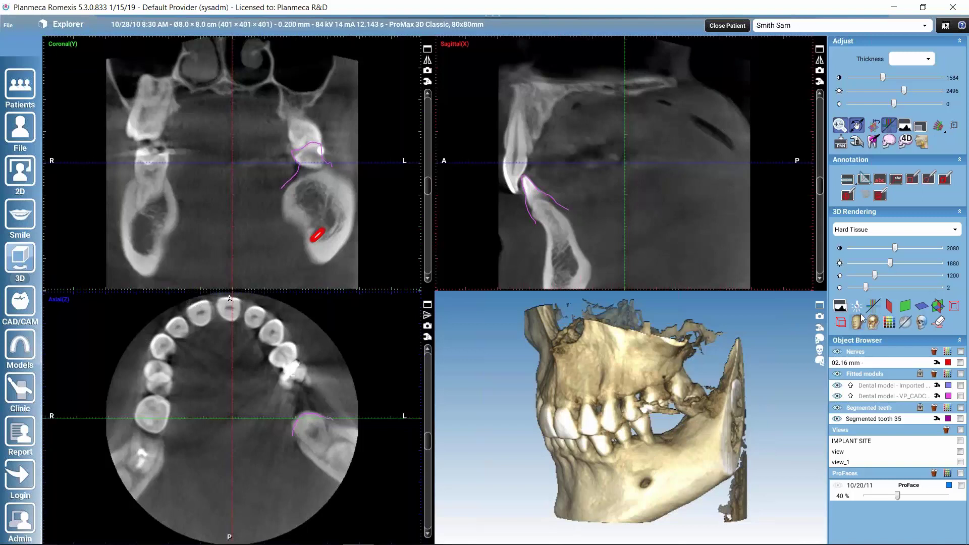
{"action": "left_click", "coordinate": [875, 307]}
{"action": "left_click", "coordinate": [876, 309]}
{"action": "left_click", "coordinate": [876, 309]}
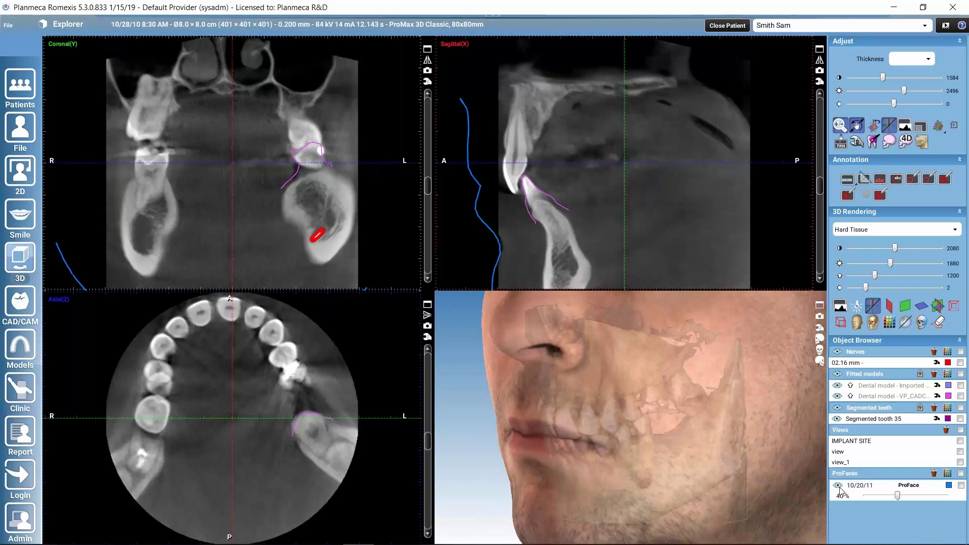
{"action": "left_click", "coordinate": [838, 487]}
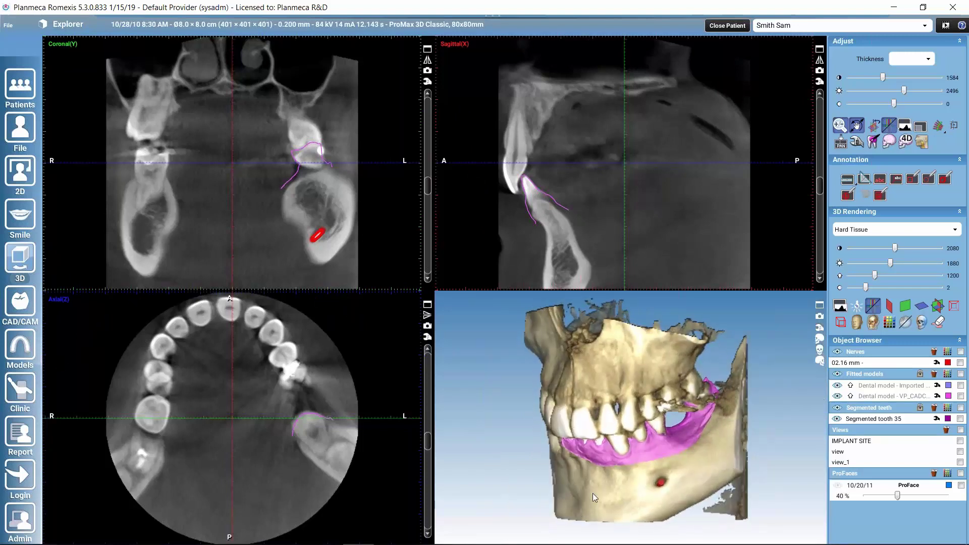
- Hide the fitted models, turn the rendering toward segmented tooth 35 and maximize the 3D rendering view
{"action": "left_click", "coordinate": [837, 373]}
{"action": "mouse_move", "coordinate": [586, 470]}
{"action": "left_mouse_down"}
{"action": "mouse_move", "coordinate": [594, 483]}
{"action": "mouse_move", "coordinate": [579, 476]}
{"action": "left_mouse_up"}
{"action": "left_click_drag", "start_coordinate": [588, 439], "coordinate": [594, 395]}
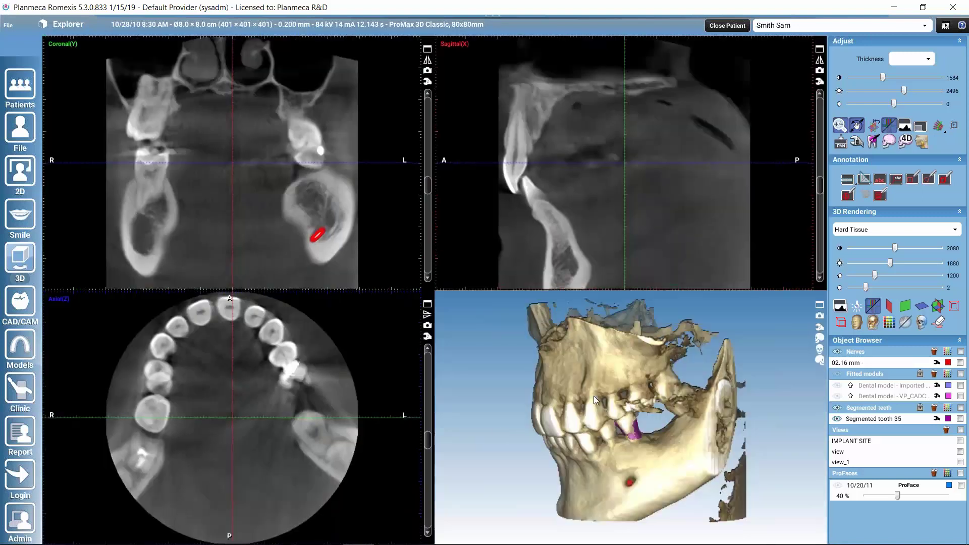
{"action": "left_click", "coordinate": [817, 303]}
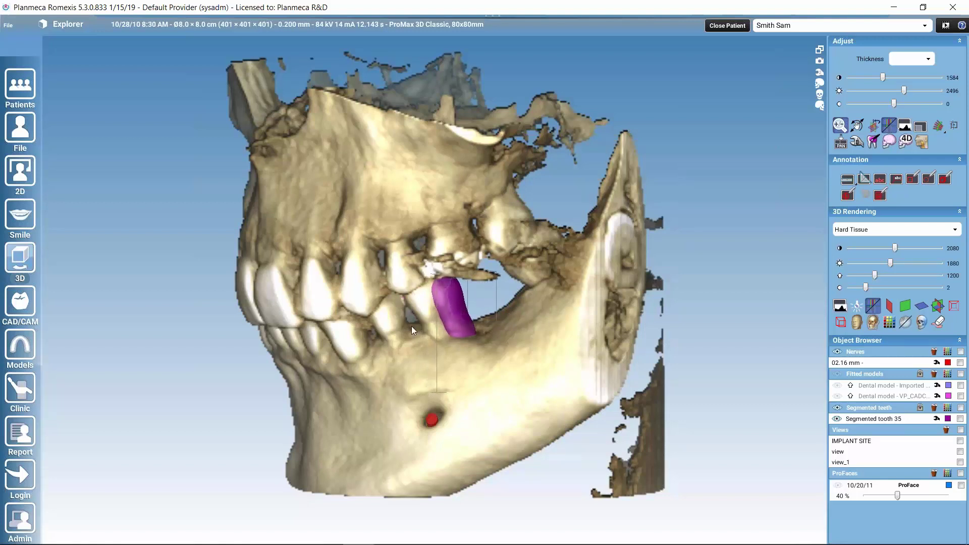
- Move and tilt segmented tooth 35 within the lower jaw gap behind the premolar, and raise the rendering threshold to 4095
{"action": "left_click_drag", "start_coordinate": [513, 302], "coordinate": [587, 277]}
{"action": "left_click_drag", "start_coordinate": [470, 319], "coordinate": [502, 305]}
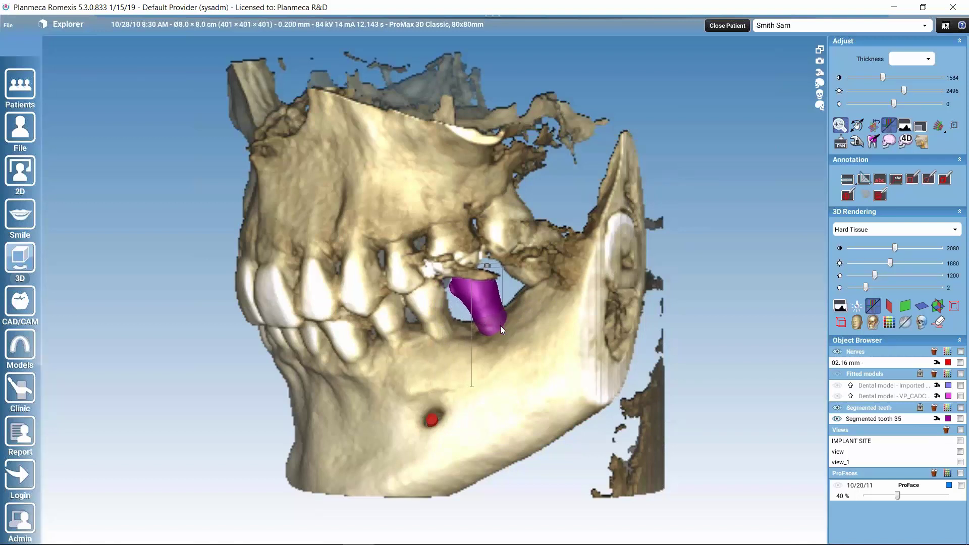
{"action": "left_click_drag", "start_coordinate": [509, 322], "coordinate": [501, 305]}
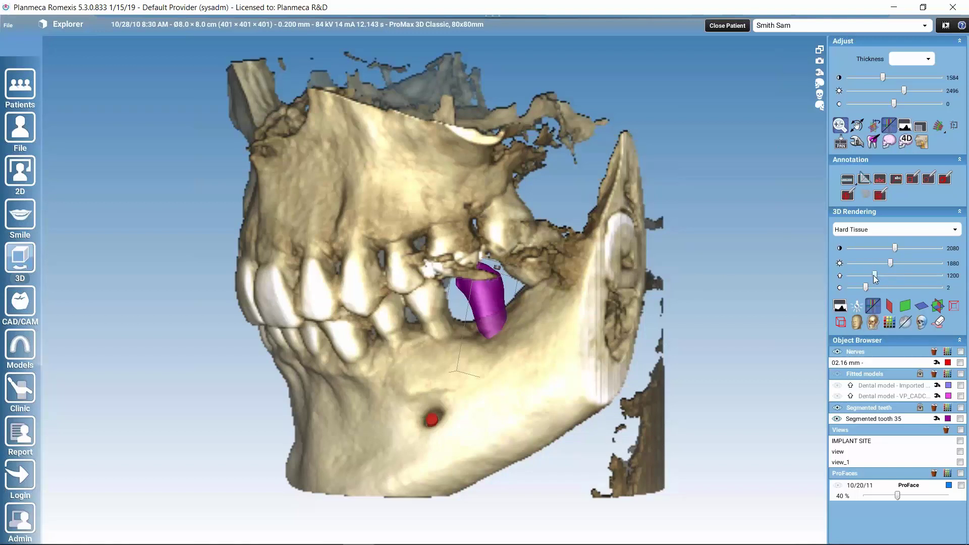
{"action": "left_click_drag", "start_coordinate": [877, 275], "coordinate": [914, 281]}
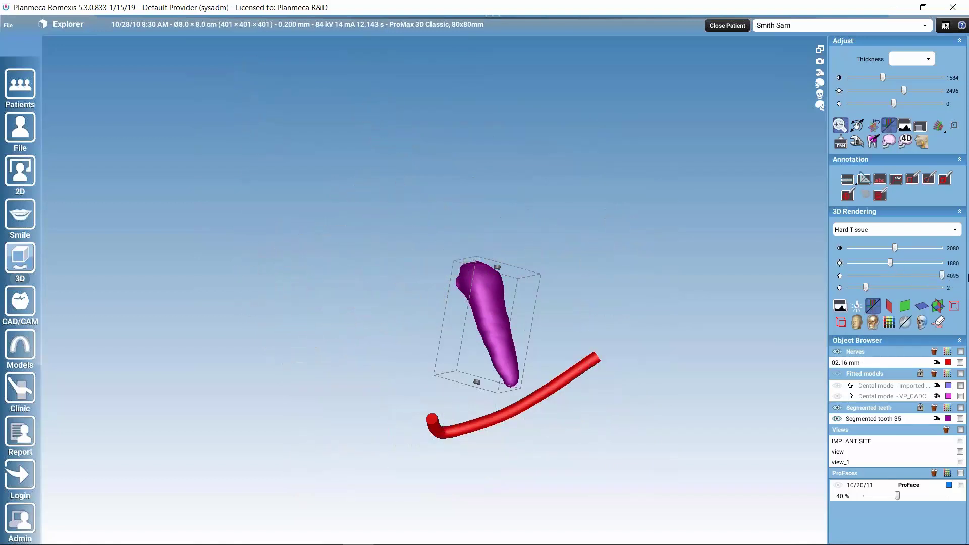